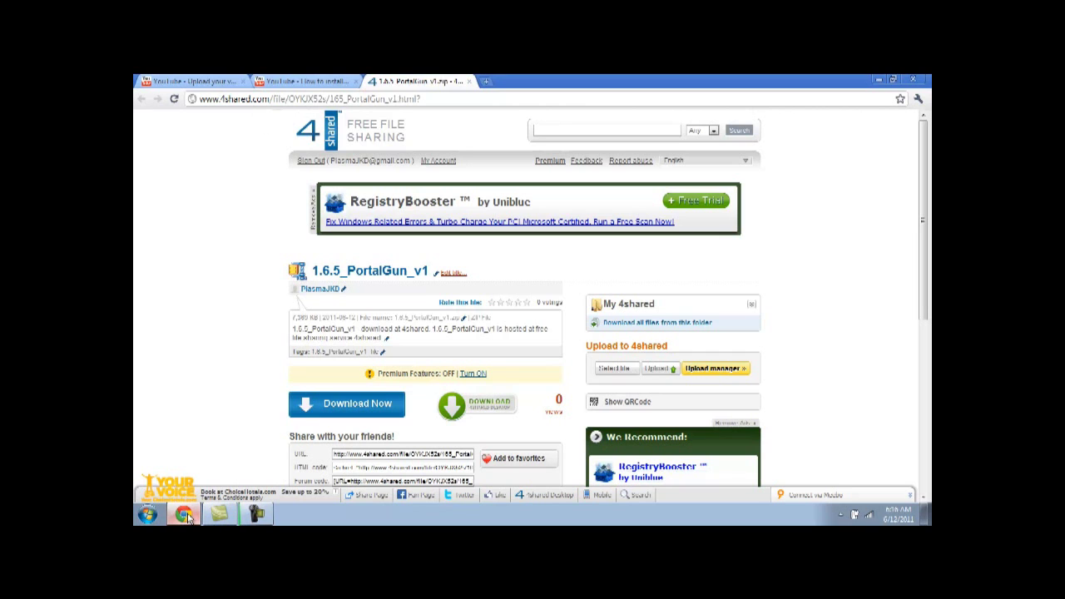
# Minimize the browser and select the PortalGun, AudioMod and ModLoader archives on the desktop to point them out
pyautogui.click(185, 515)
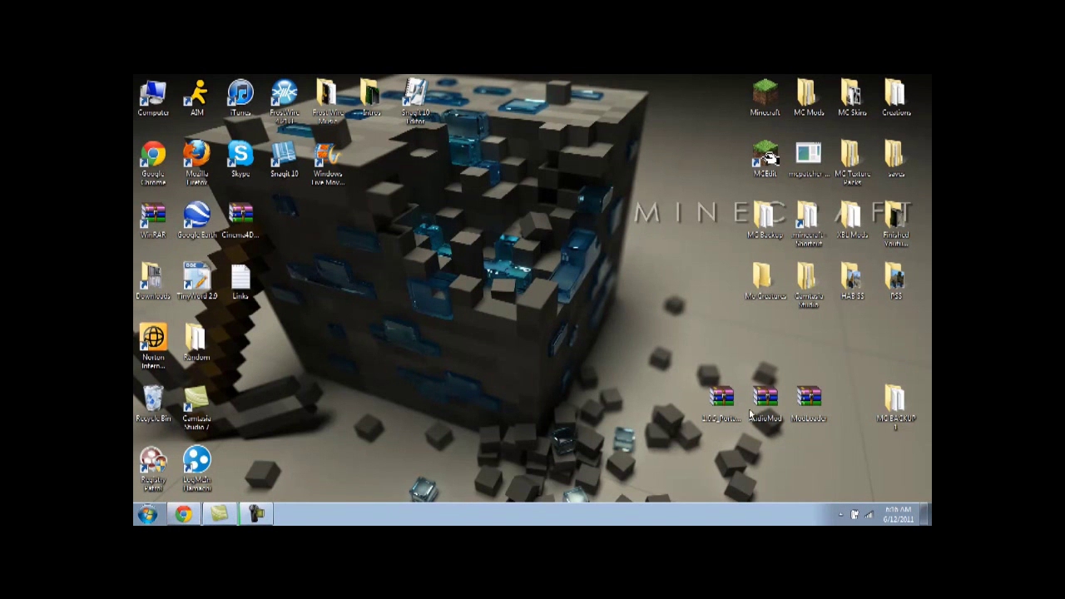
pyautogui.moveTo(679, 437); pyautogui.dragTo(826, 369)
pyautogui.click(758, 487)
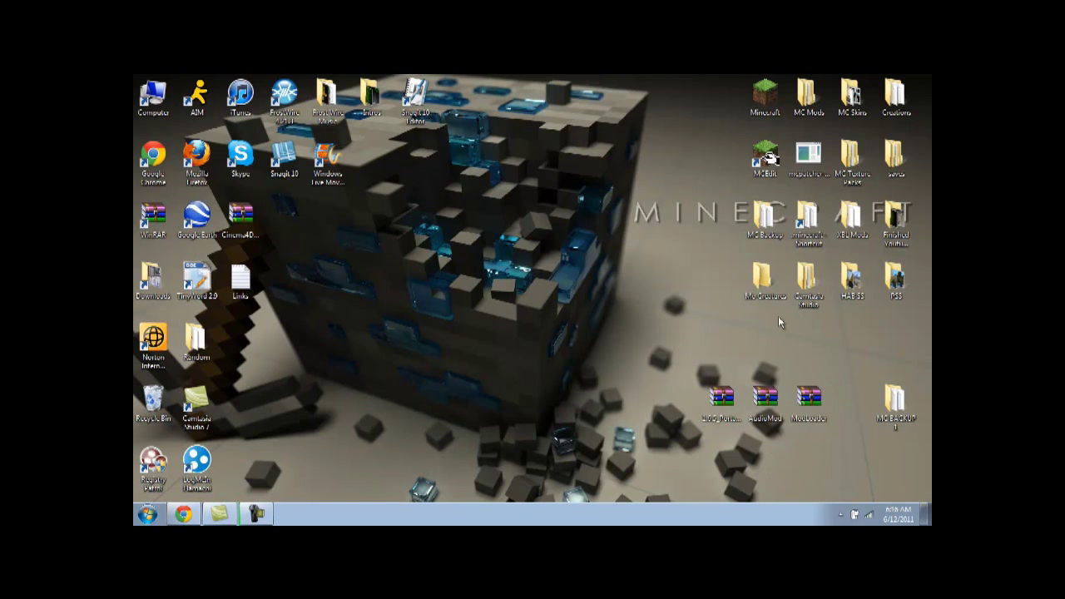
# Open the .minecraft folder from its desktop shortcut and select all its contents to indicate what belongs in the MC Backup folder
pyautogui.doubleClick(807, 223)
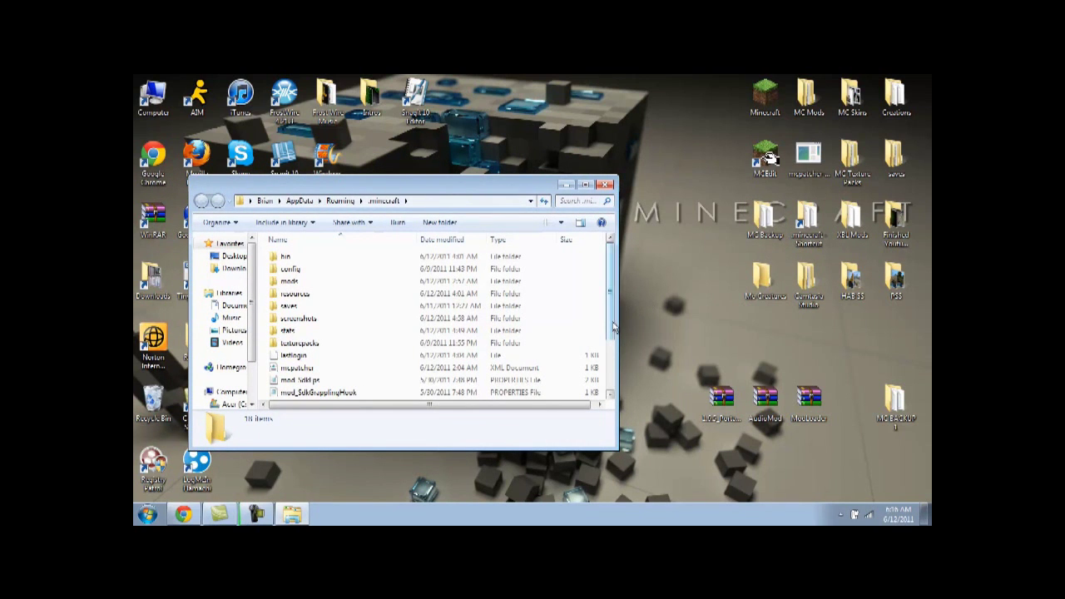
pyautogui.scroll(-2, 609, 388)
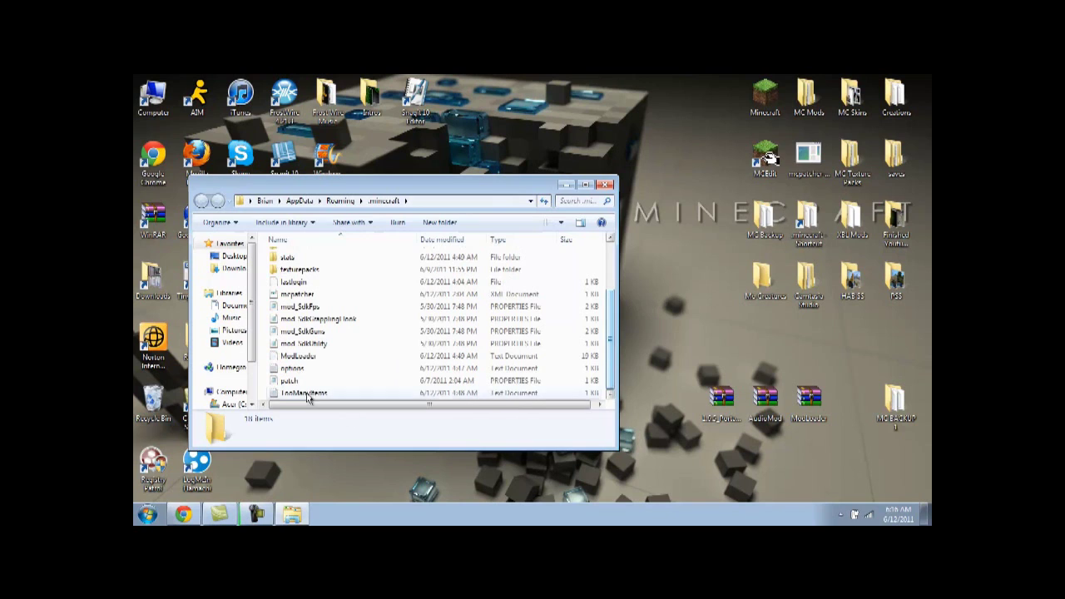
pyautogui.moveTo(262, 397); pyautogui.dragTo(404, 205)
pyautogui.click(689, 309)
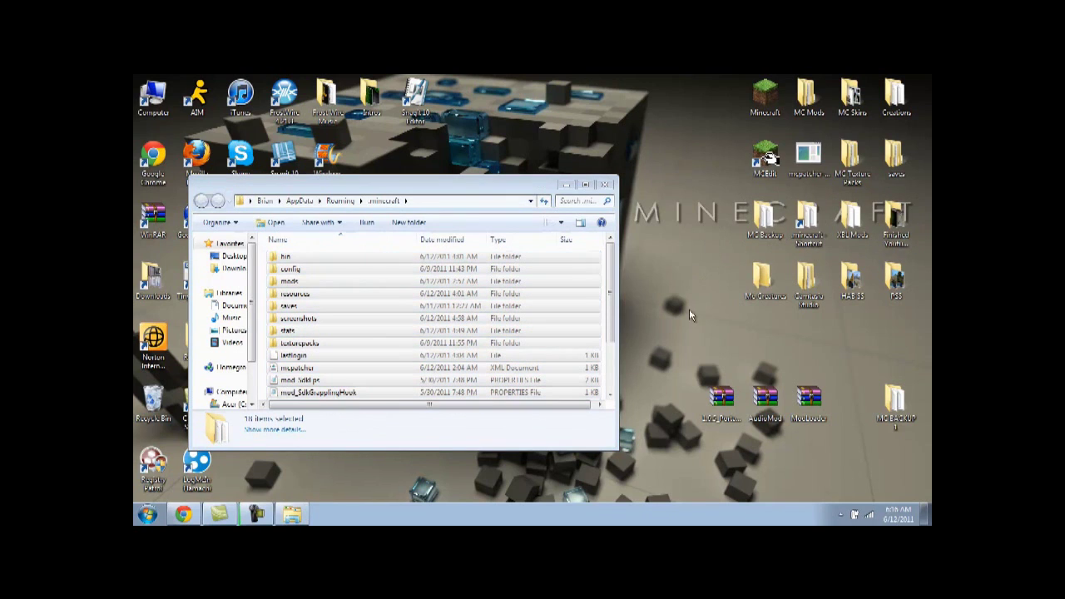
pyautogui.click(762, 223)
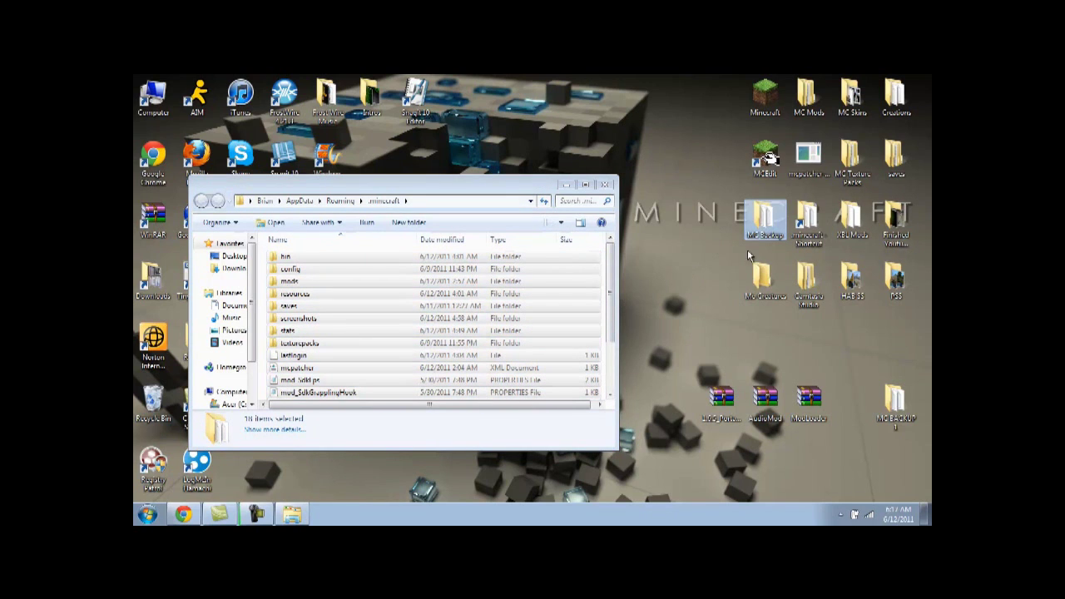
pyautogui.click(617, 302)
pyautogui.scroll(-3, 620, 305)
pyautogui.scroll(3, 620, 305)
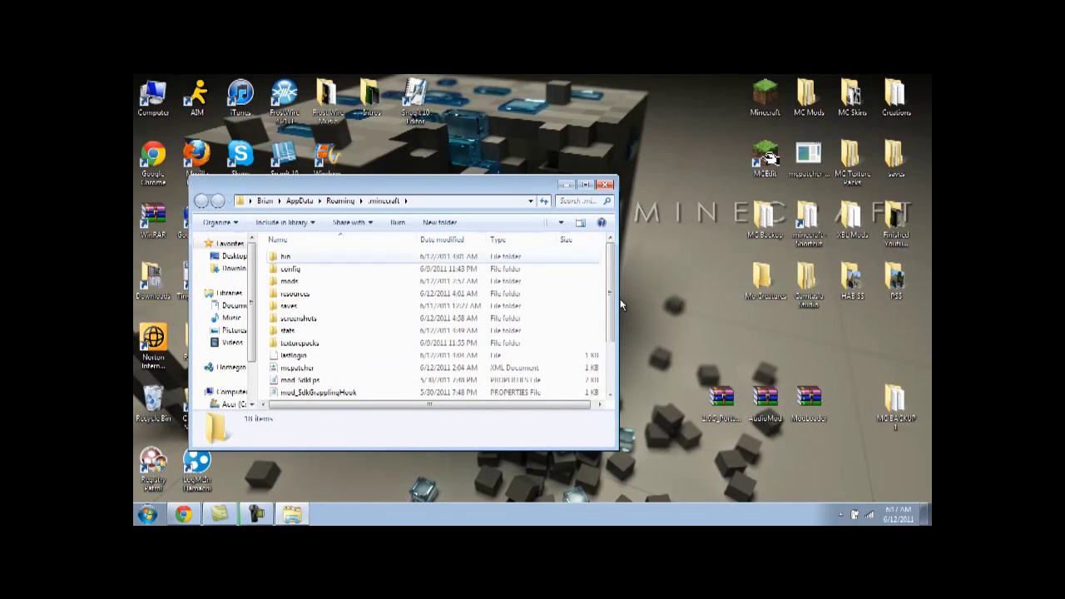
# Open minecraft.jar from the bin folder with WinRAR, dismissing the license reminder
pyautogui.doubleClick(285, 257)
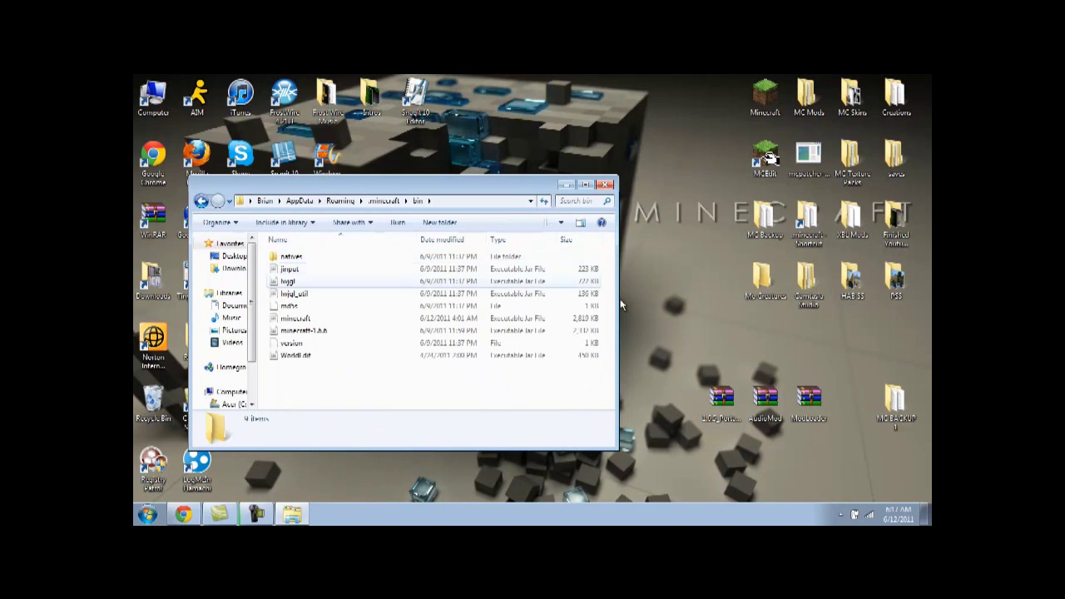
pyautogui.rightClick(305, 318)
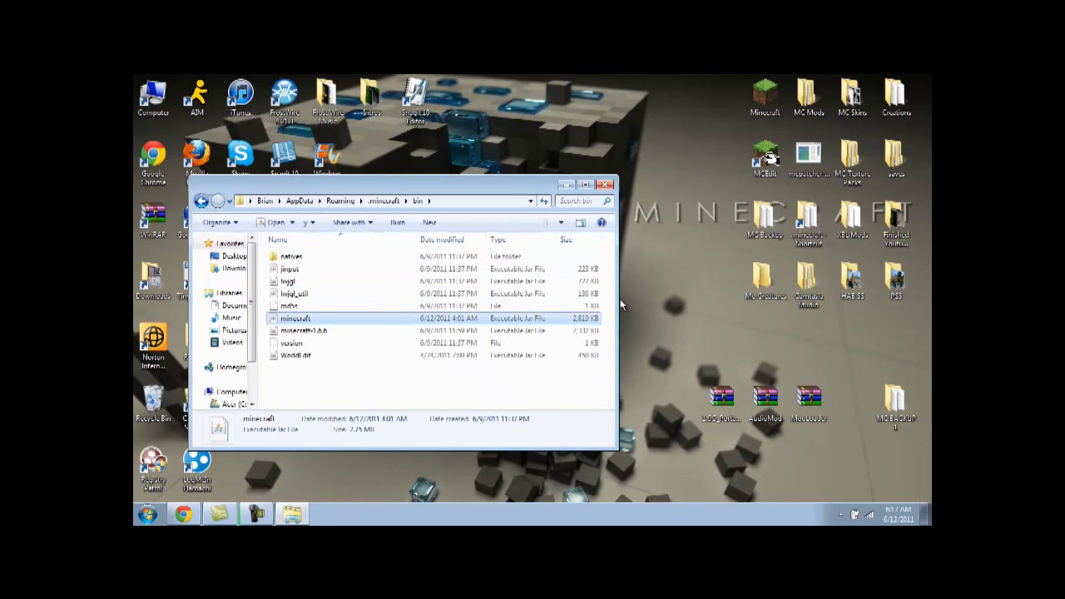
pyautogui.press('Up')
pyautogui.press('Up')
pyautogui.press('Up')
pyautogui.press('Up')
pyautogui.press('Up')
pyautogui.press('Up')
pyautogui.press('Up')
pyautogui.press('Up')
pyautogui.press('Up')
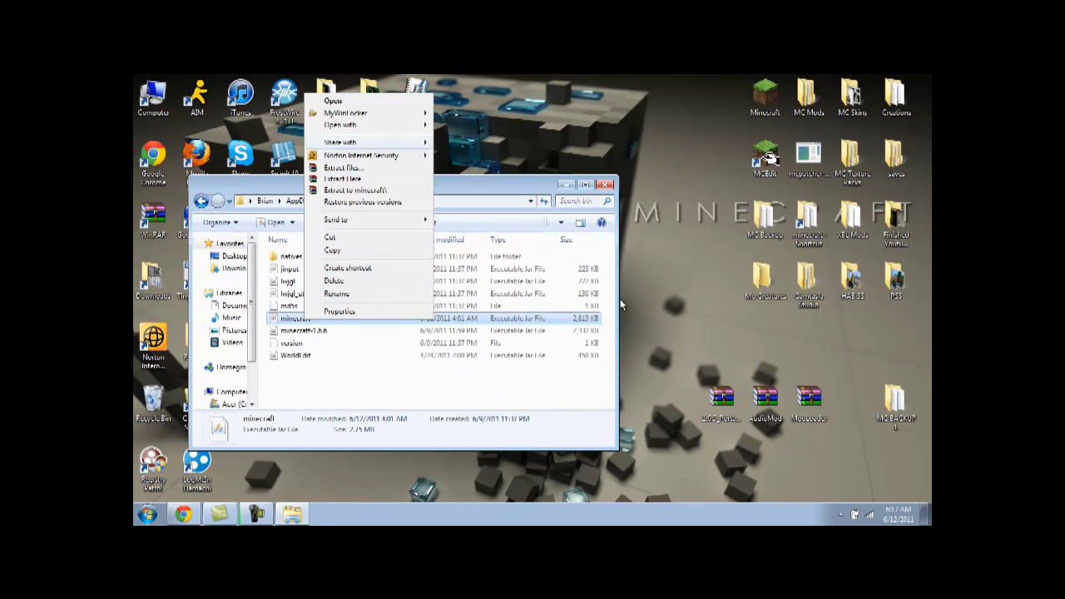
pyautogui.press('Down')
pyautogui.press('Right')
pyautogui.press('Return')
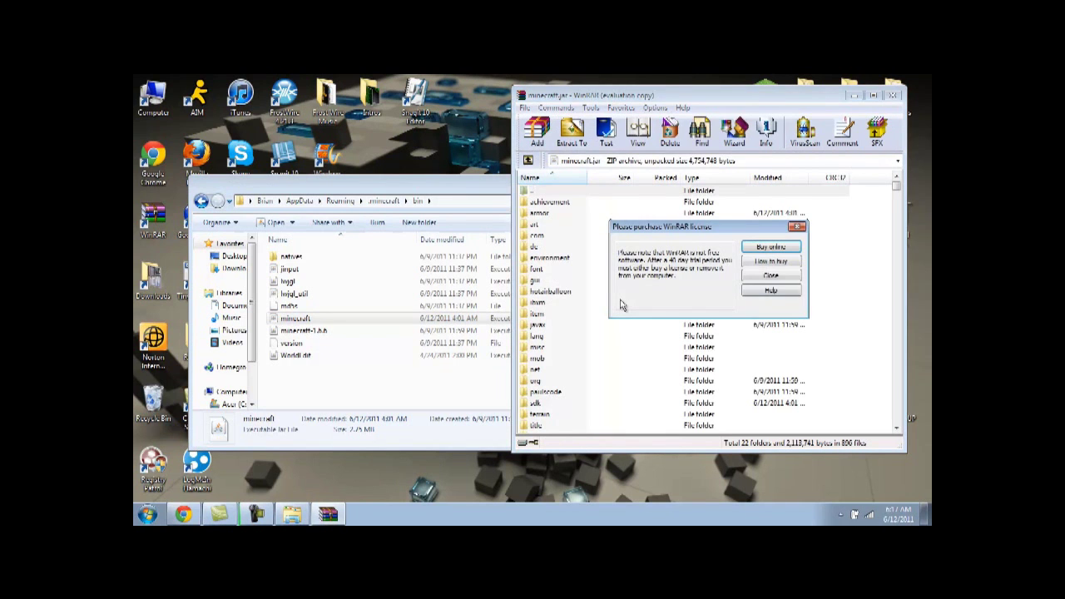
pyautogui.press('Escape')
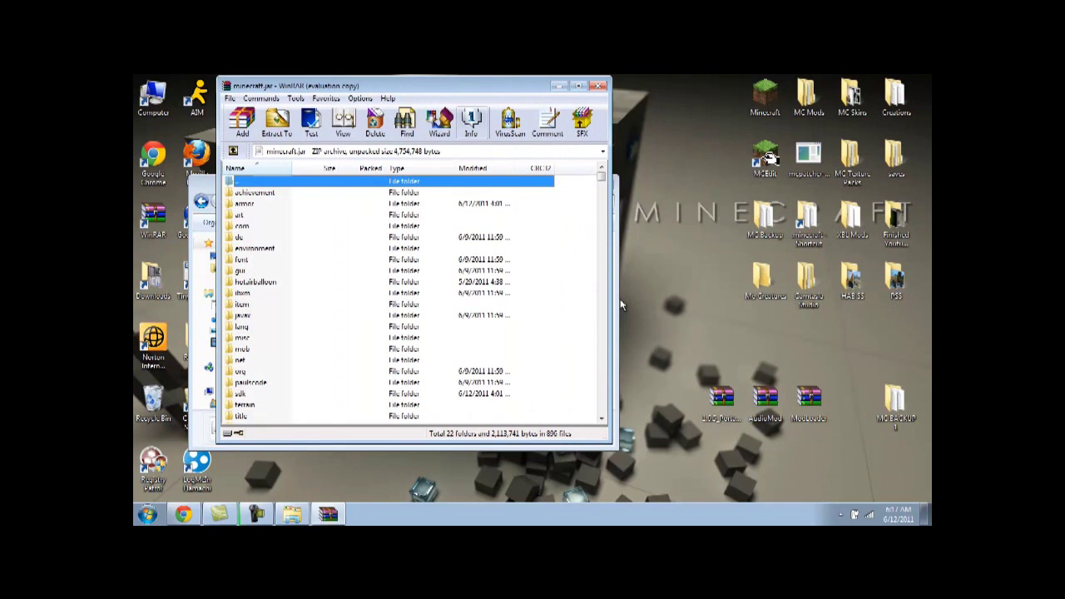
# Open the ModLoader archive from the desktop, dismiss the license reminder and place its window beside minecraft.jar
pyautogui.doubleClick(809, 403)
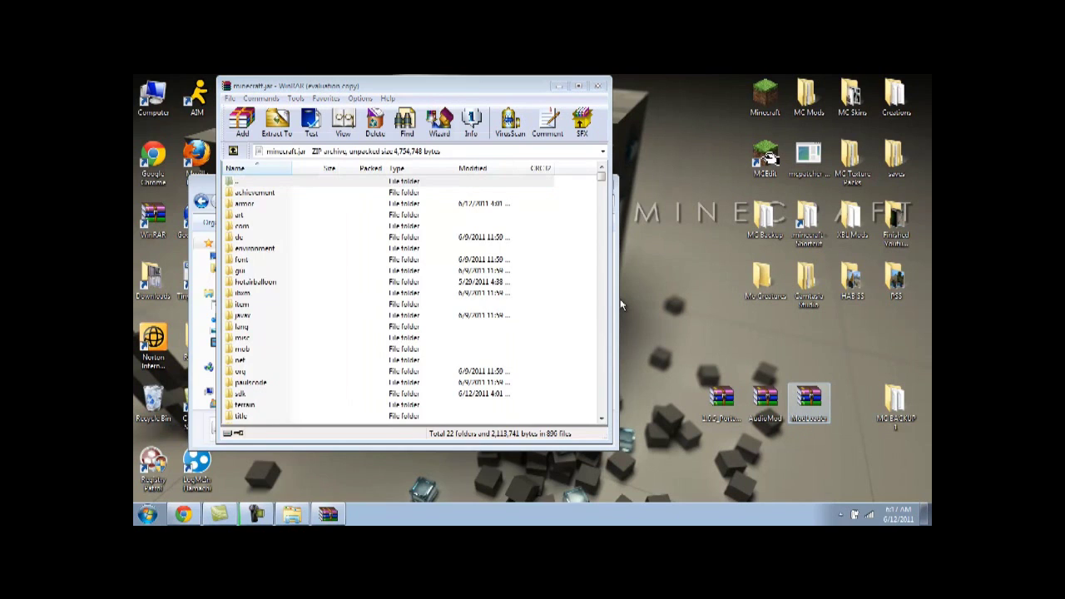
pyautogui.press('Return')
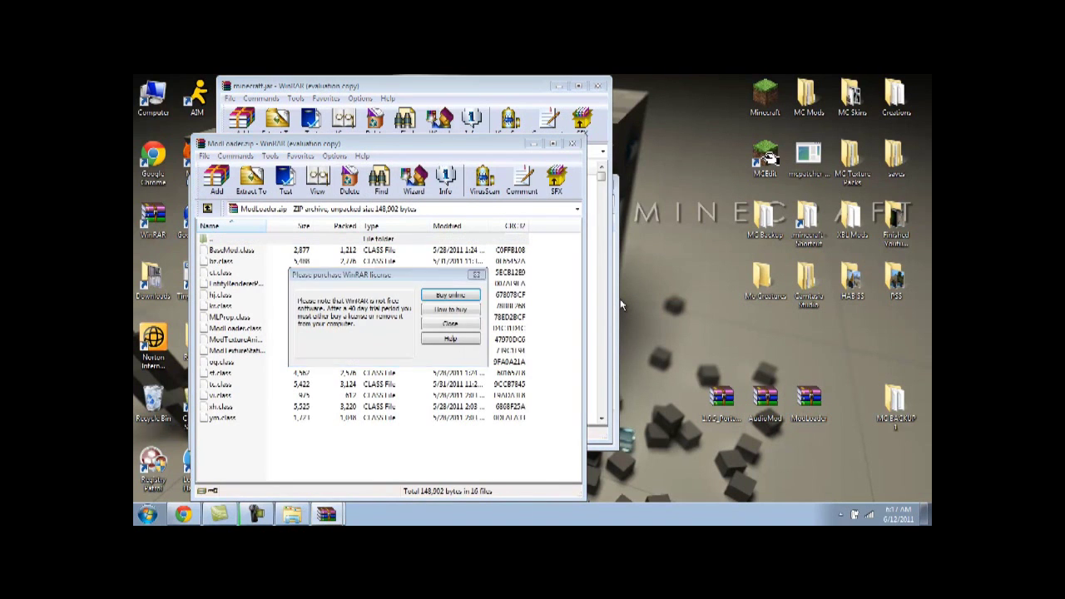
pyautogui.click(450, 324)
pyautogui.moveTo(407, 144); pyautogui.dragTo(908, 171)
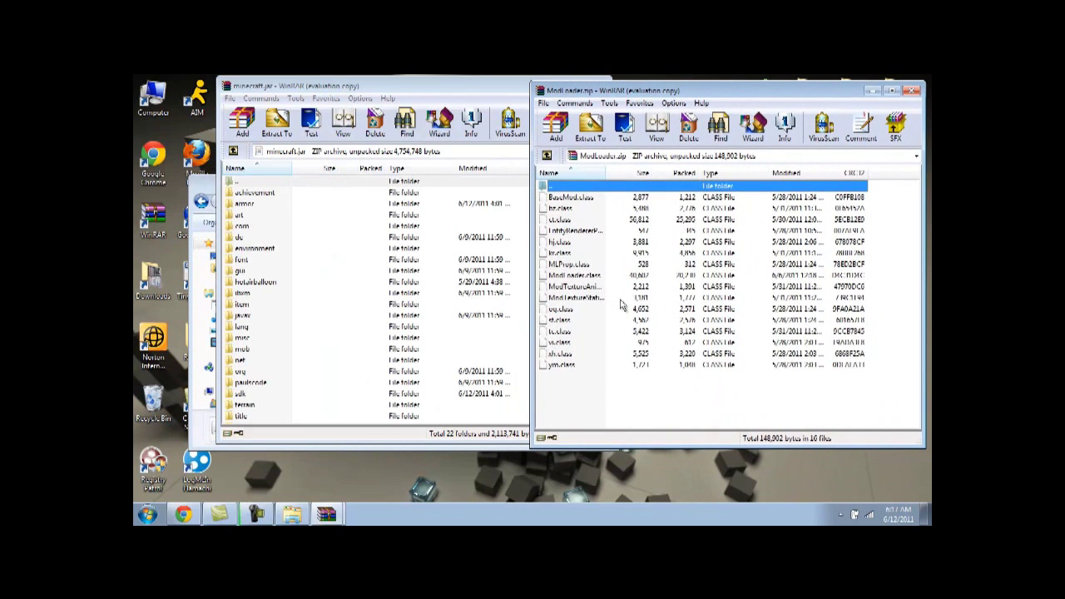
# Select all class files in ModLoader.zip alongside the class files of minecraft.jar, and close ModLoader.zip
pyautogui.hotkey('ctrl', 'a')
pyautogui.moveTo(439, 87); pyautogui.dragTo(394, 85)
pyautogui.moveTo(556, 177); pyautogui.dragTo(557, 220)
pyautogui.click(621, 305)
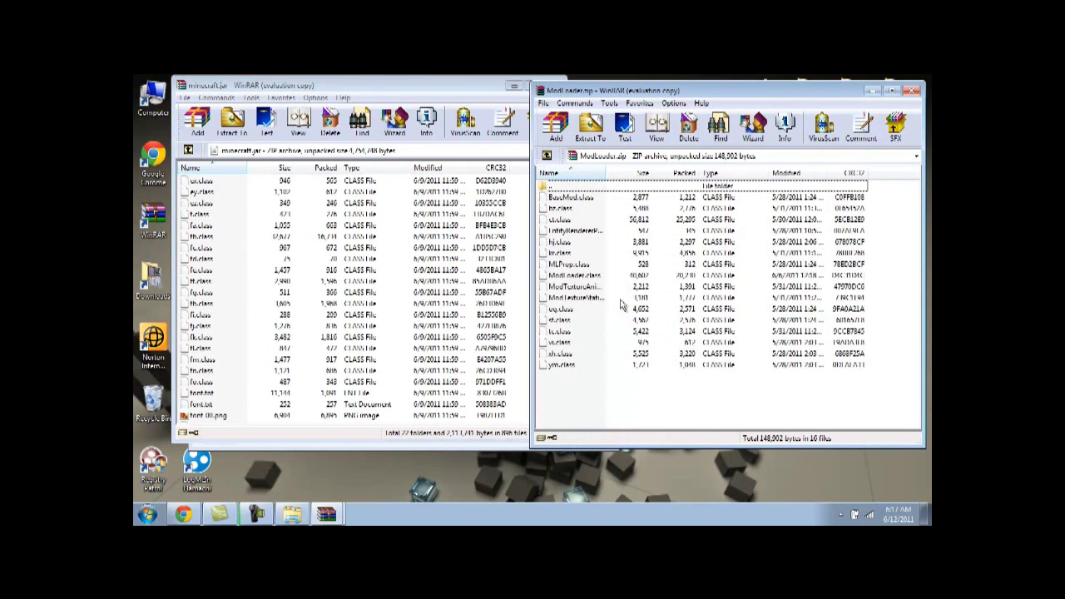
pyautogui.moveTo(620, 306); pyautogui.dragTo(620, 306)
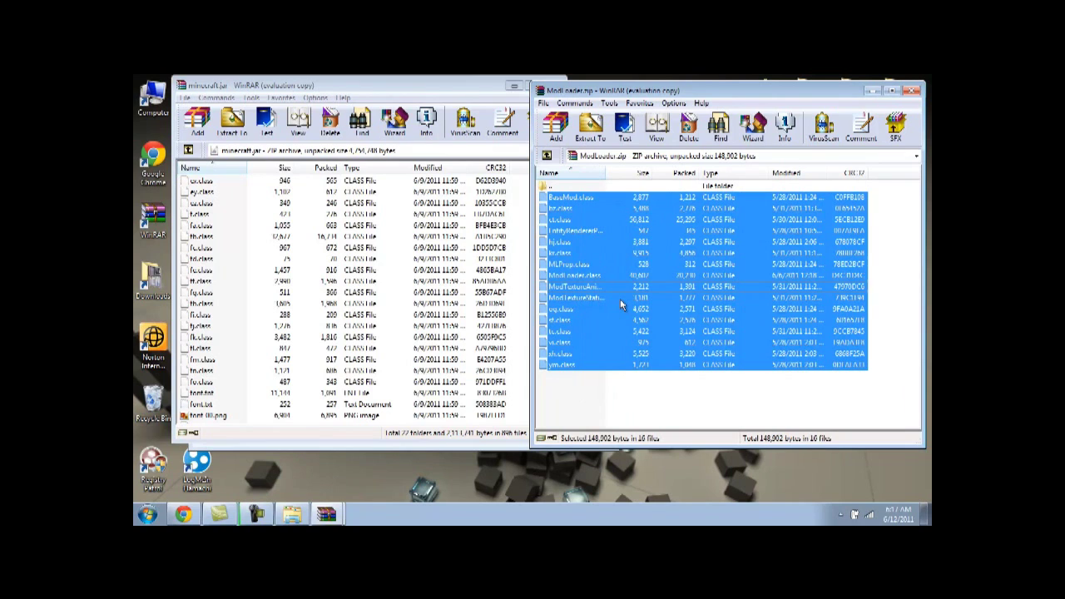
pyautogui.click(911, 90)
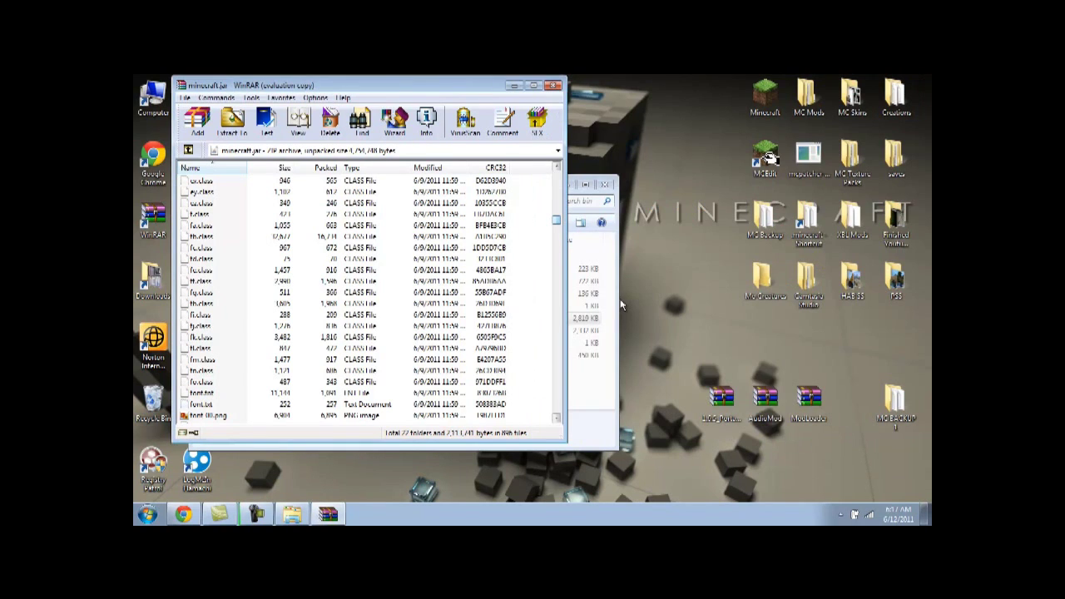
# Open AudioMod.zip beside minecraft.jar, select all its folders and the class file, and close the archive
pyautogui.doubleClick(765, 402)
pyautogui.press('Return')
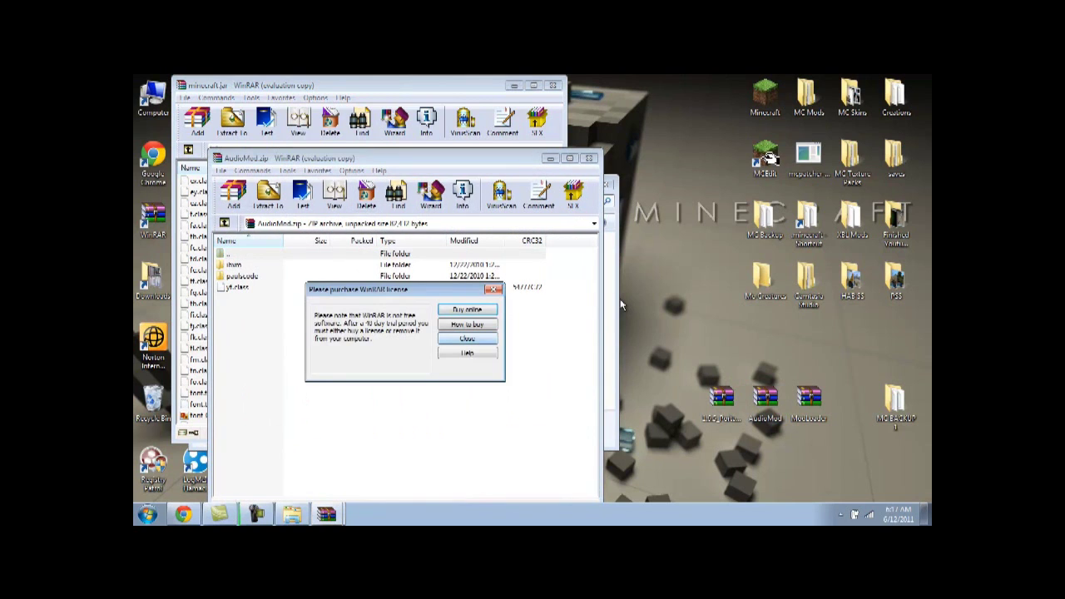
pyautogui.click(467, 337)
pyautogui.moveTo(407, 158); pyautogui.dragTo(705, 112)
pyautogui.hotkey('ctrl', 'a')
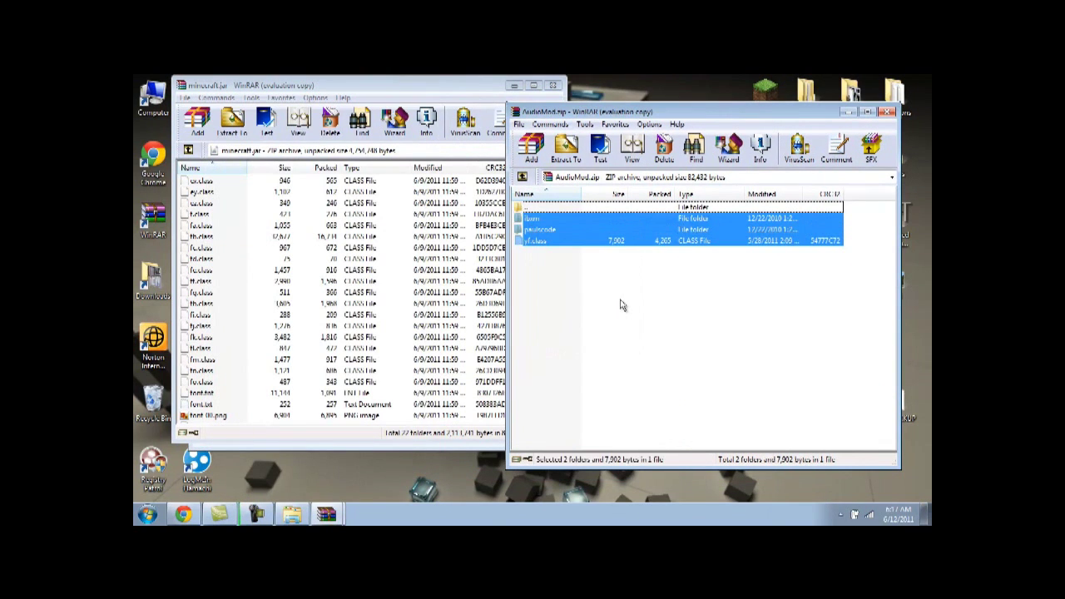
pyautogui.moveTo(620, 241); pyautogui.dragTo(620, 300)
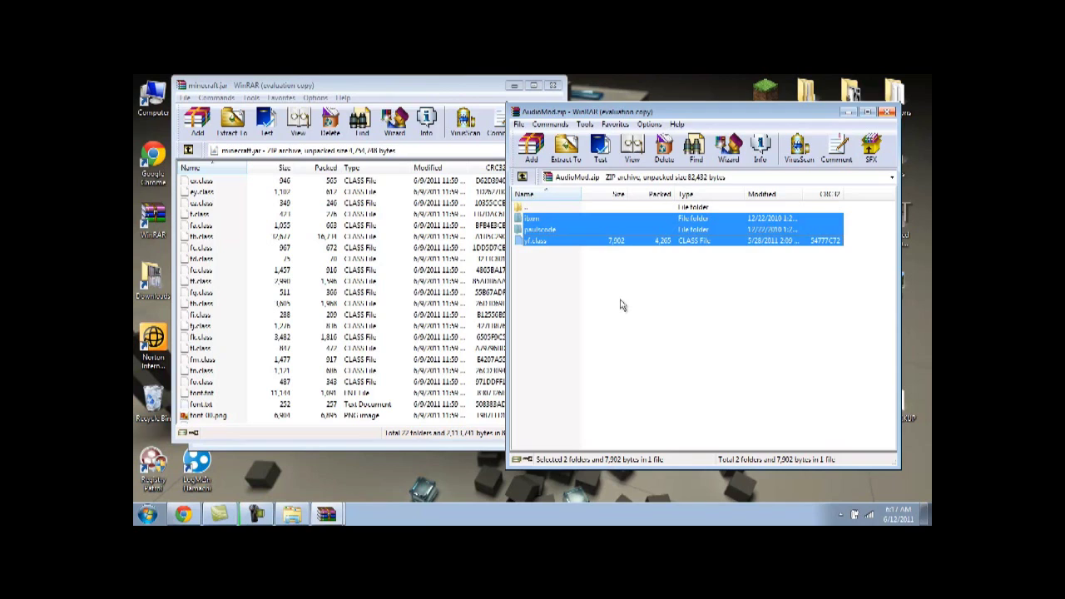
pyautogui.click(888, 111)
# Open the 1.6.5_PortalGun_v1 archive from the desktop, dismissing the license reminder, and close minecraft.jar
pyautogui.click(764, 403)
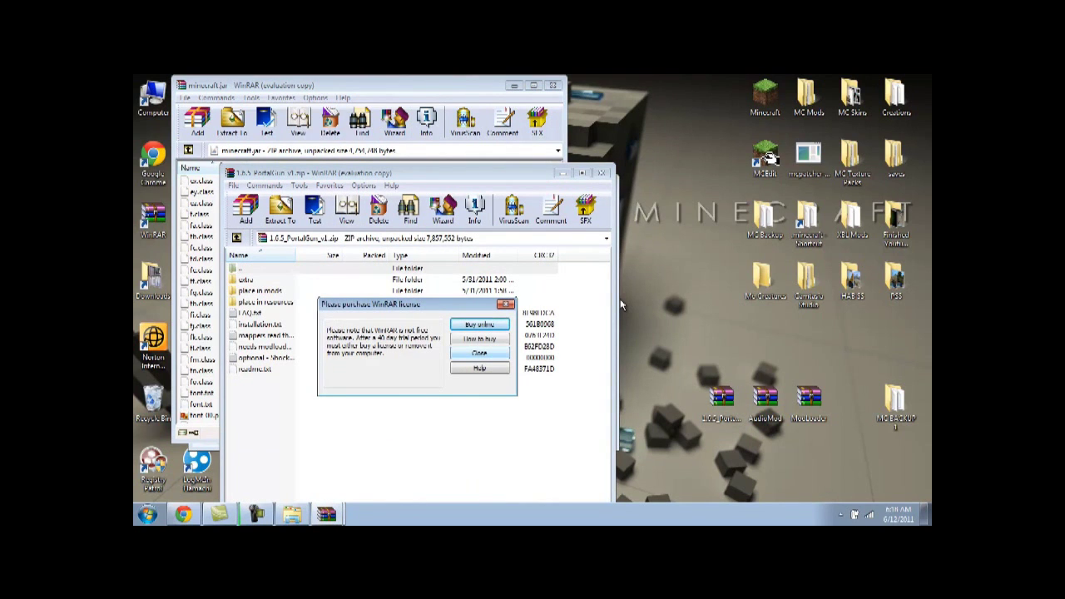
pyautogui.press('Escape')
pyautogui.hotkey('alt', 'Tab')
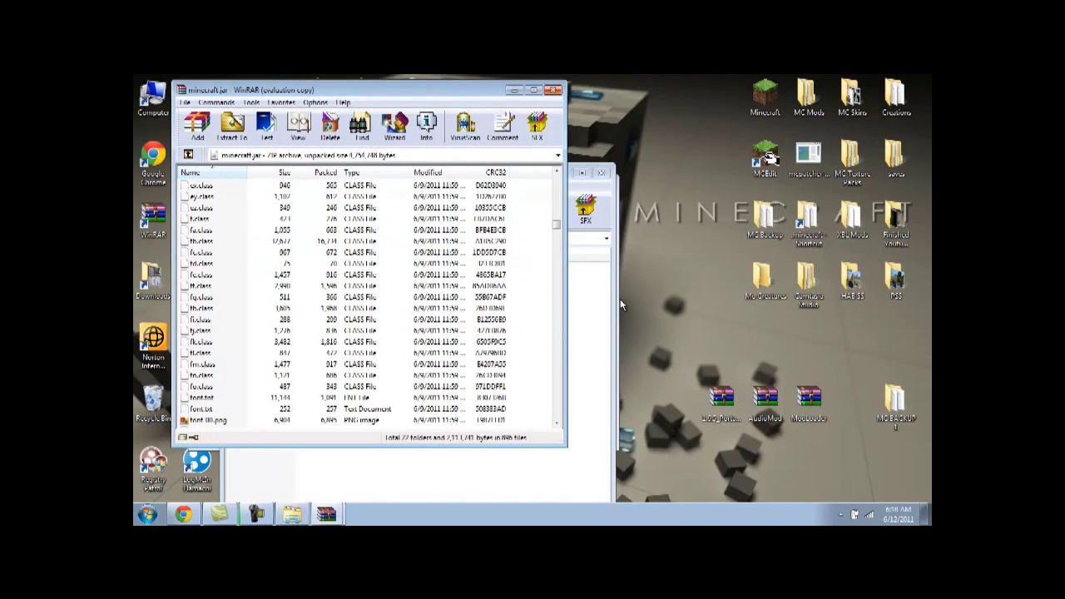
pyautogui.hotkey('alt', 'F4')
pyautogui.hotkey('alt', 'Tab')
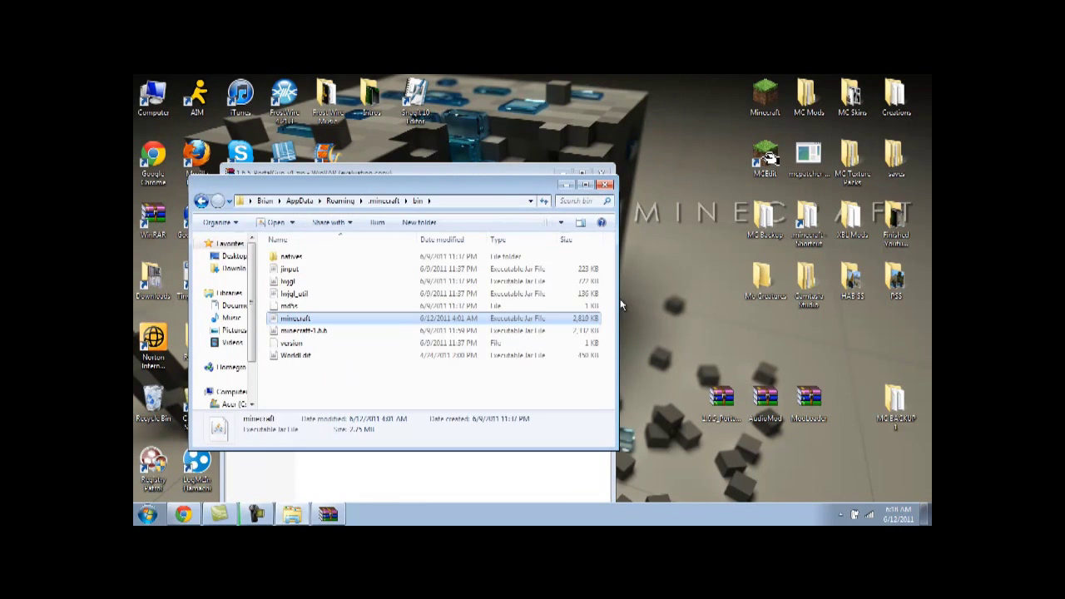
# Move the bin folder window beside the PortalGun archive and go up to the .minecraft folder
pyautogui.hotkey('alt', 'space')
pyautogui.press('m')
pyautogui.press('Right')
pyautogui.press('Right')
pyautogui.press('Right')
pyautogui.press('Right')
pyautogui.press('Right')
pyautogui.press('Right')
pyautogui.press('Right')
pyautogui.press('Right')
pyautogui.press('Left')
pyautogui.press('Left')
pyautogui.press('Left')
pyautogui.press('Left')
pyautogui.press('Left')
pyautogui.press('Left')
pyautogui.press('Left')
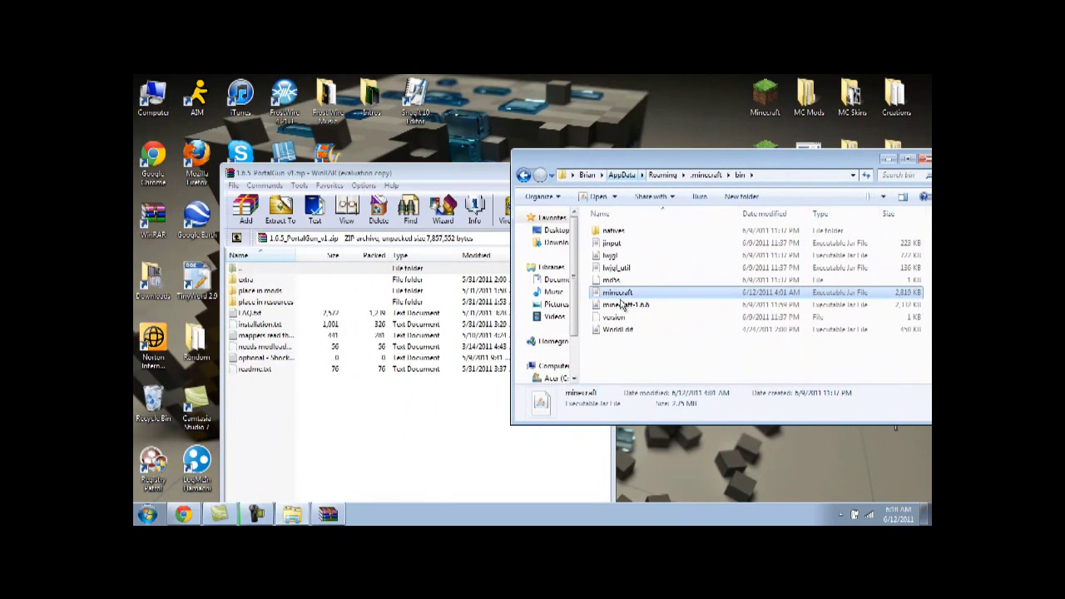
pyautogui.hotkey('alt', 'Up')
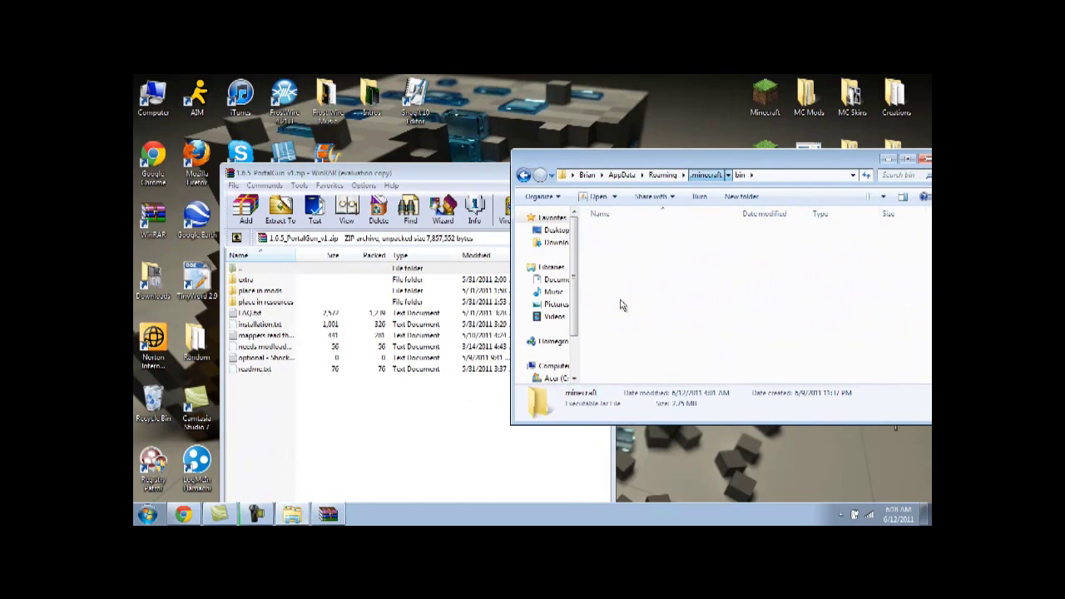
# Move the PortalGun archive window away from the folder window and open its "place in mods" folder
pyautogui.hotkey('alt', 'Tab')
pyautogui.hotkey('alt', 'space')
pyautogui.press('m')
pyautogui.press('Left')
pyautogui.press('Left')
pyautogui.press('Left')
pyautogui.press('Left')
pyautogui.press('Left')
pyautogui.press('Left')
pyautogui.press('Up')
pyautogui.press('Up')
pyautogui.press('Up')
pyautogui.press('Up')
pyautogui.press('Up')
pyautogui.press('Down')
pyautogui.press('Down')
pyautogui.press('Return')
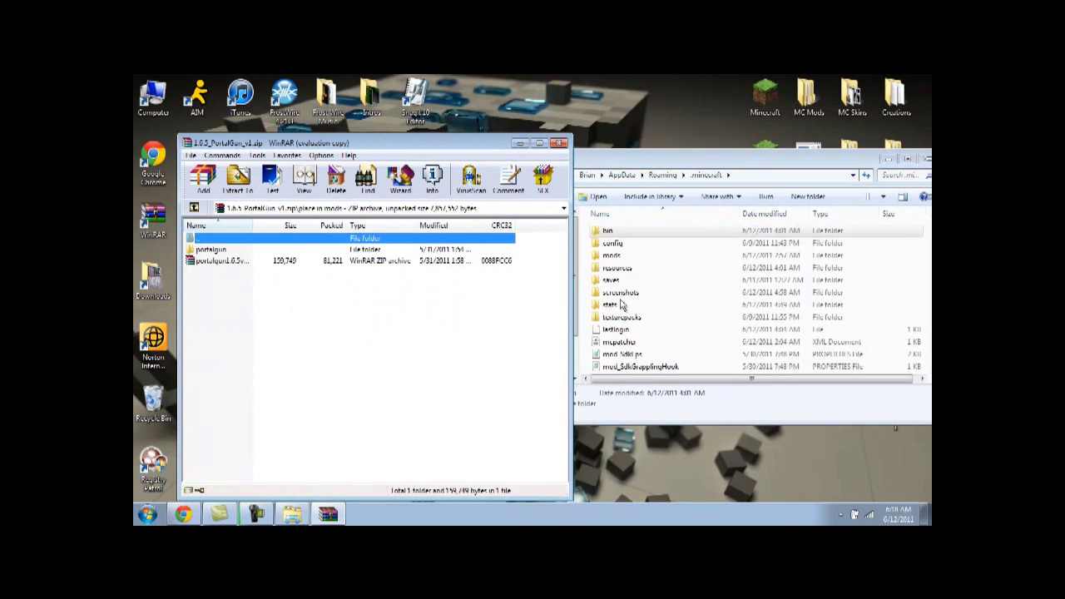
# Select everything in the archive's "place in mods" folder and open the mods folder inside .minecraft
pyautogui.hotkey('ctrl', 'a')
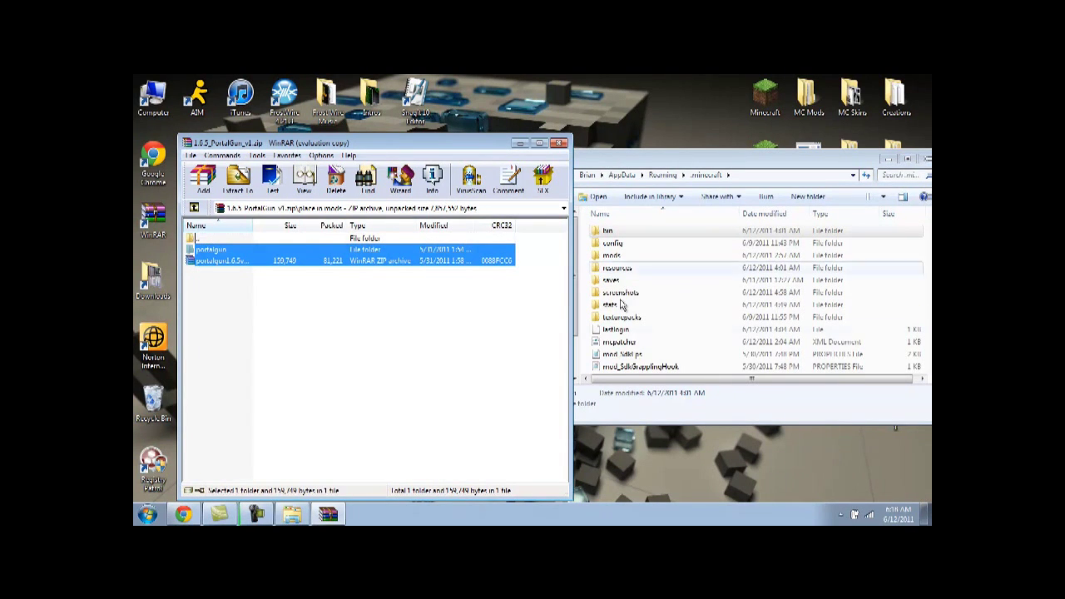
pyautogui.hotkey('alt', 'Tab')
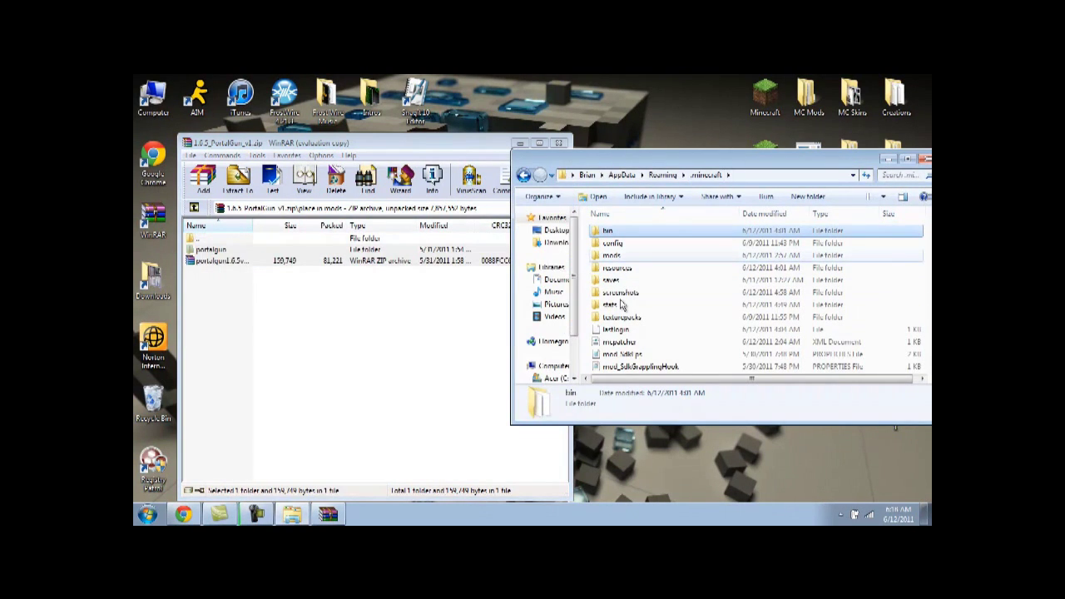
pyautogui.press('Down')
pyautogui.press('Down')
pyautogui.press('Return')
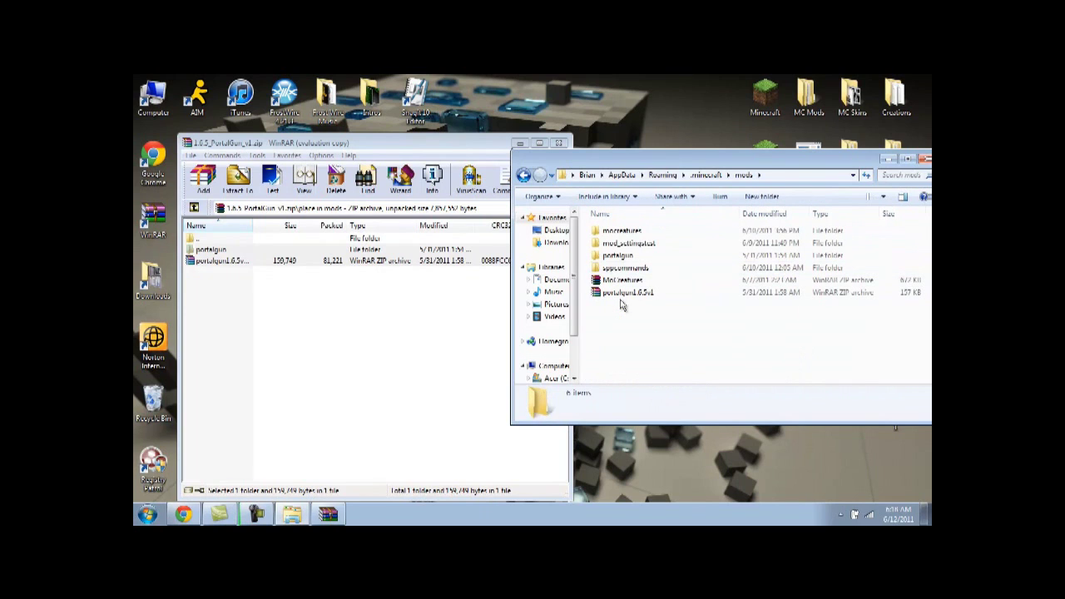
# Reselect the portalgun folder and the portalgun1.6.5v1 archive in "place in mods" as the items for the mods folder
pyautogui.hotkey('alt', 'Tab')
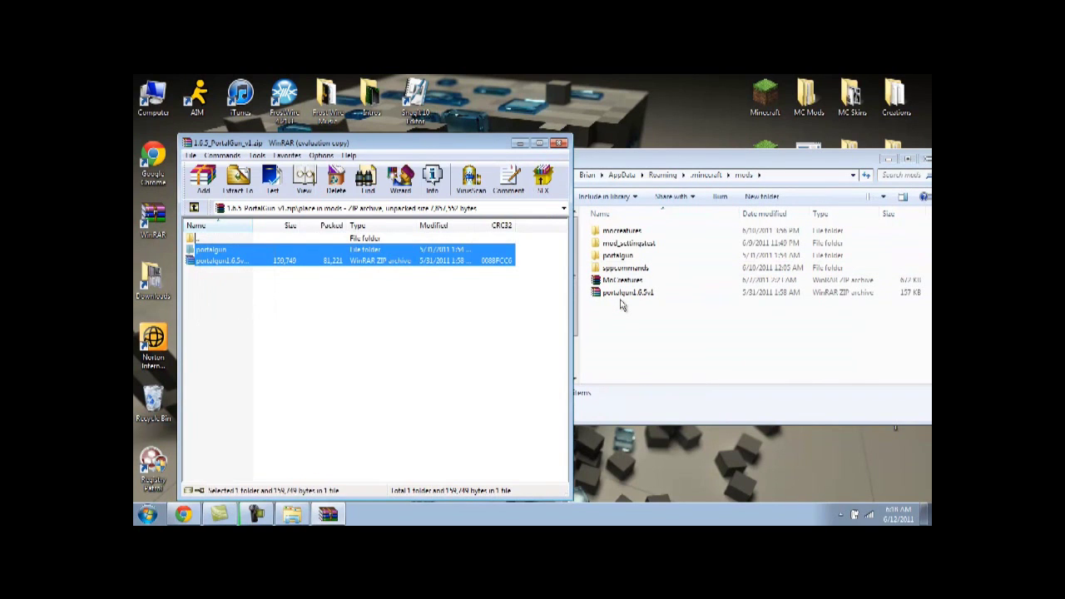
pyautogui.moveTo(620, 300); pyautogui.dragTo(620, 300)
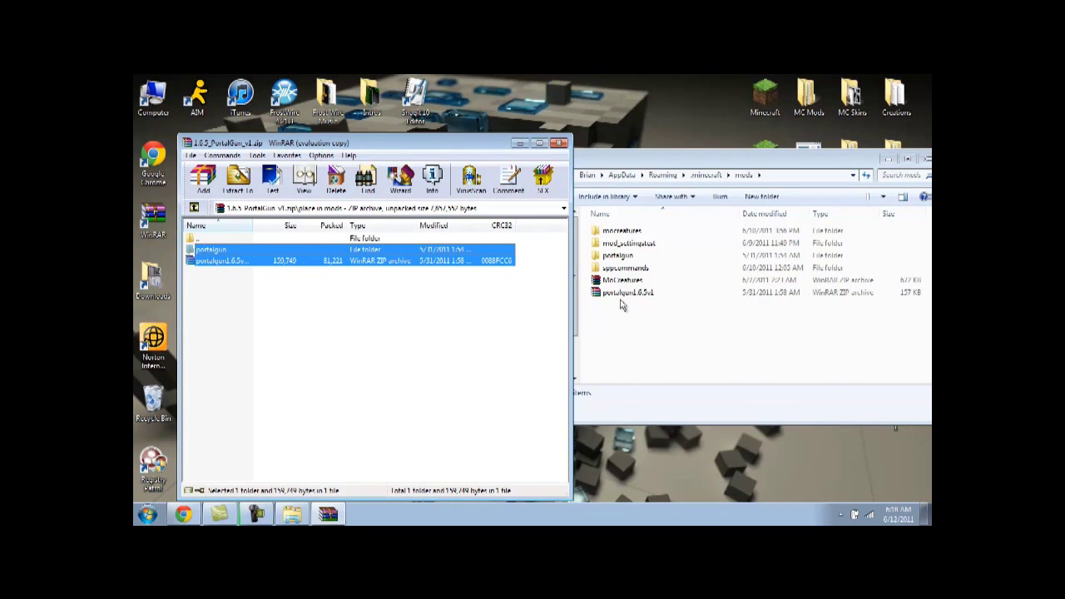
pyautogui.moveTo(340, 325); pyautogui.dragTo(245, 258)
pyautogui.click(305, 346)
pyautogui.moveTo(305, 346); pyautogui.dragTo(249, 249)
pyautogui.click(305, 346)
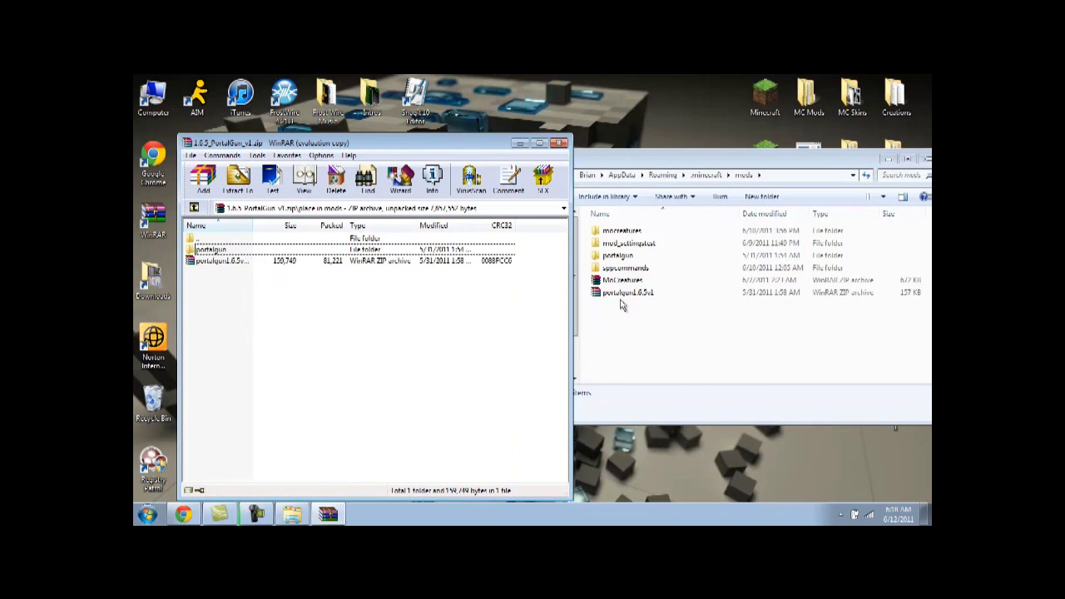
pyautogui.moveTo(312, 426); pyautogui.dragTo(621, 301)
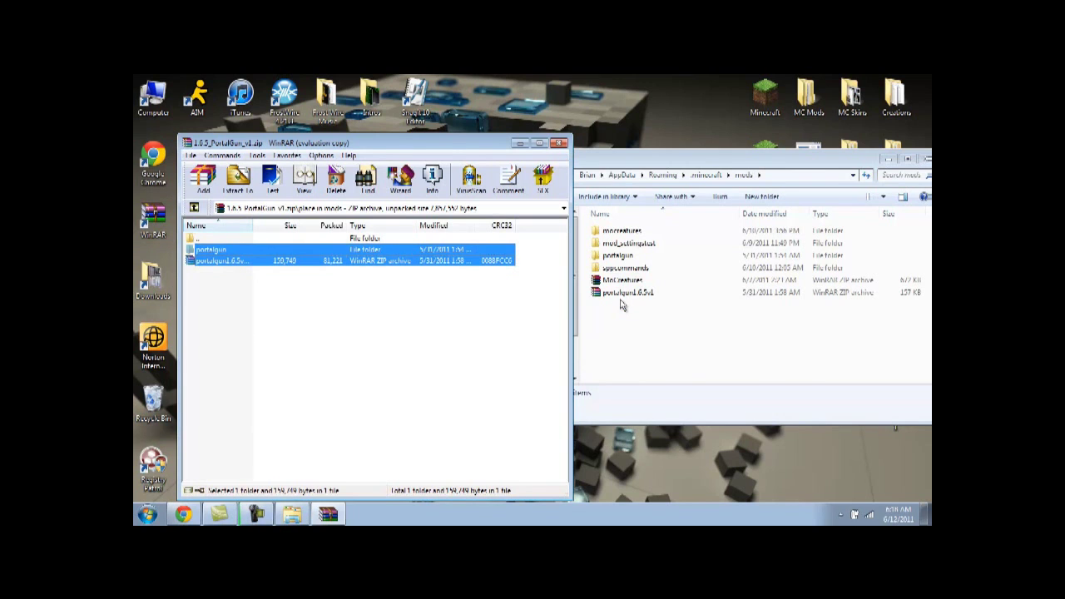
# Go up one level in both windows, to the PortalGun archive's root and the .minecraft folder
pyautogui.press('BackSpace')
pyautogui.click(620, 306)
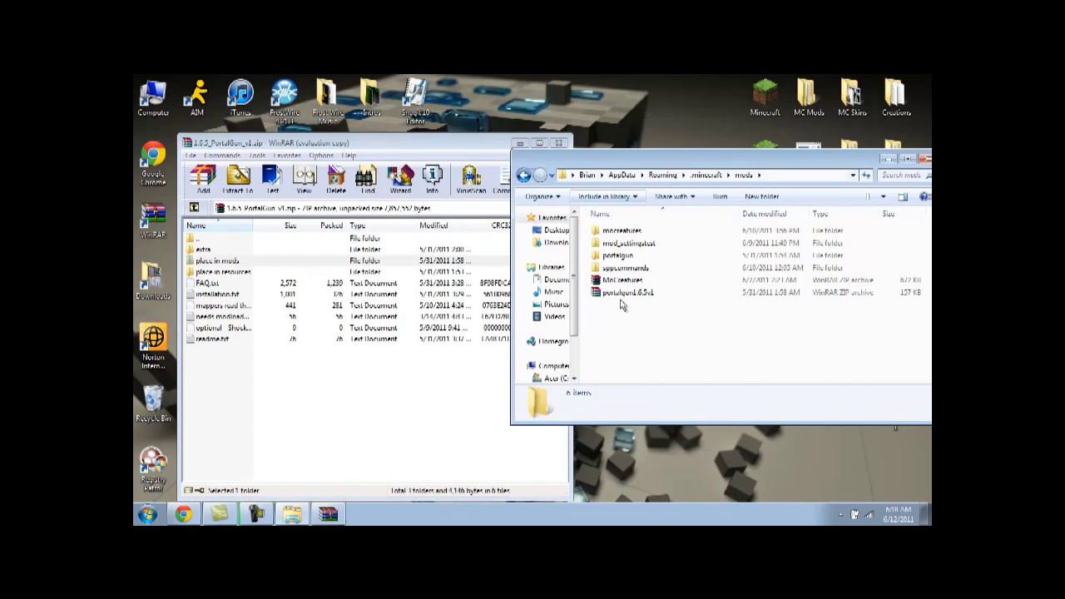
pyautogui.press('BackSpace')
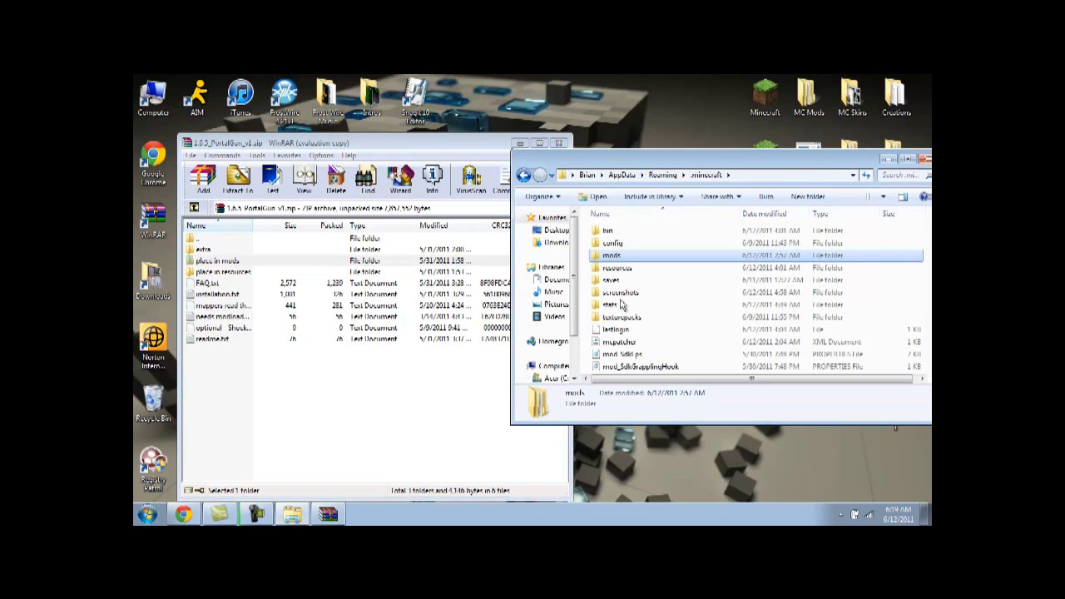
# Open the mod folder inside the PortalGun archive's "place in resources" folder
pyautogui.hotkey('alt', 'Tab')
pyautogui.press('Down')
pyautogui.press('Return')
pyautogui.press('Down')
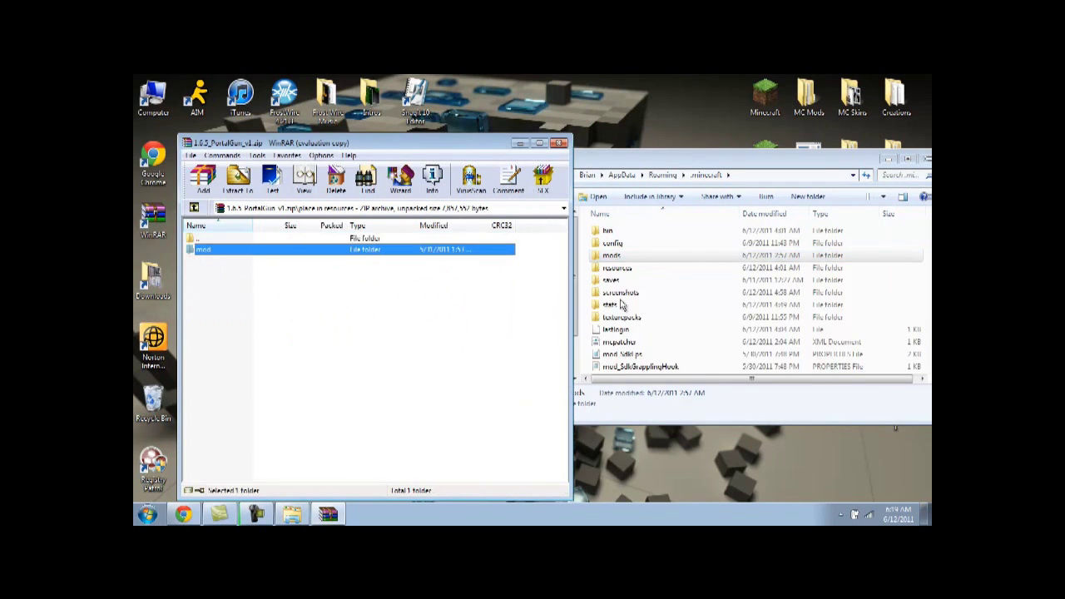
pyautogui.press('Return')
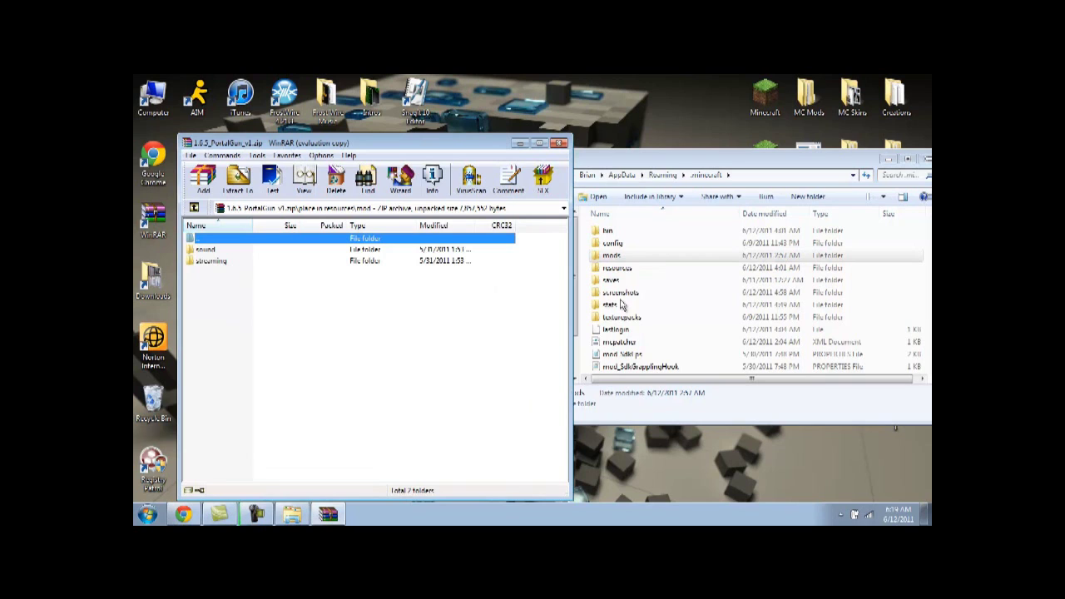
# Open the mod folder inside the resources folder of .minecraft
pyautogui.hotkey('alt', 'Tab')
pyautogui.press('Down')
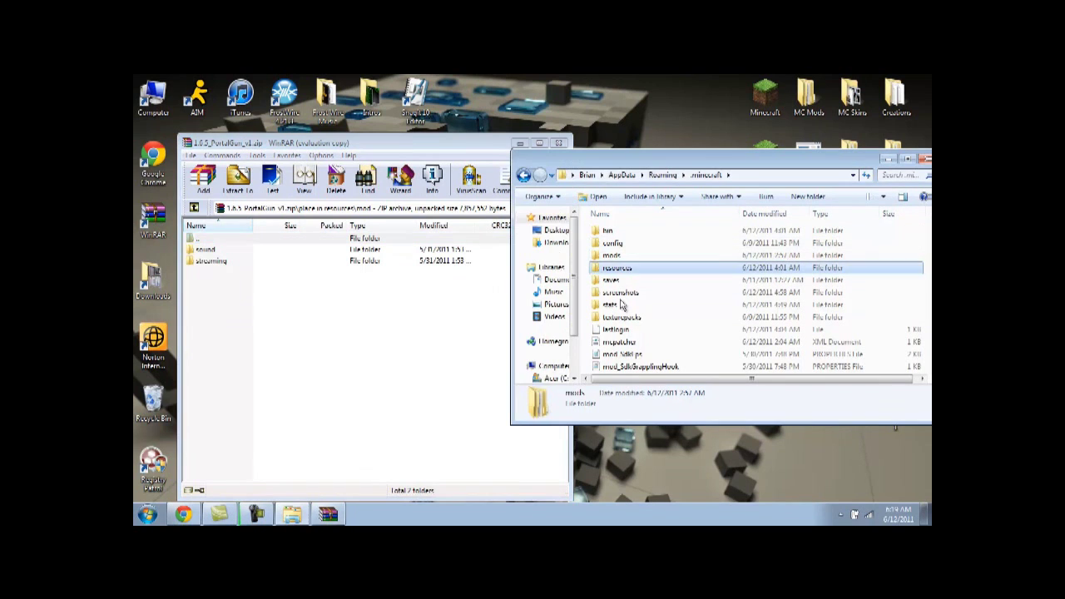
pyautogui.press('Return')
pyautogui.press('Down')
pyautogui.press('Return')
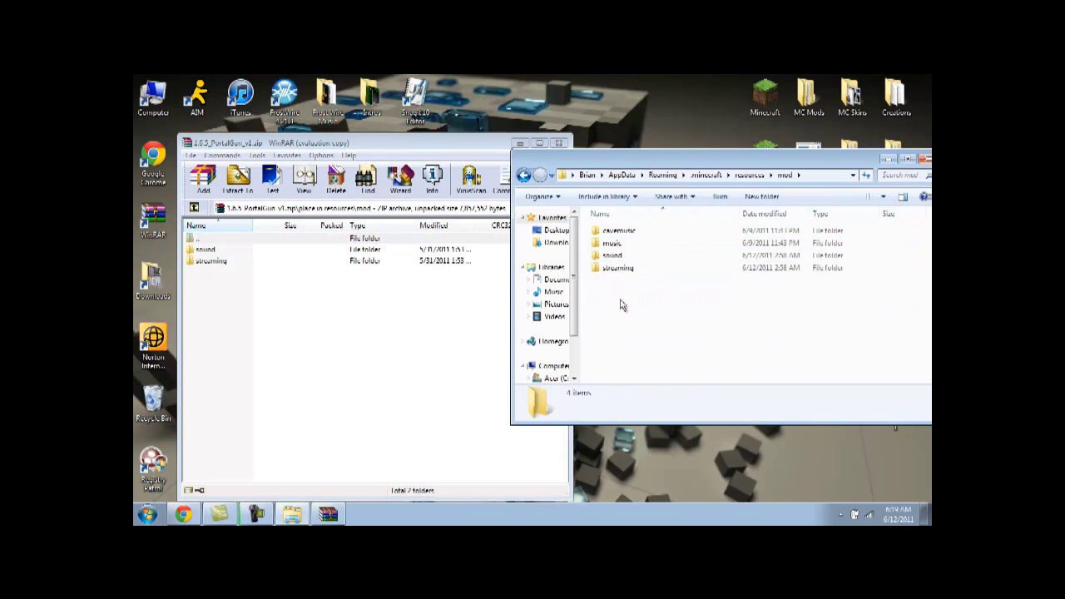
# Select the archive's sound and streaming folders as the items for resources\mod, and close the archive and folder windows
pyautogui.hotkey('alt', 'Tab')
pyautogui.hotkey('ctrl', 'a')
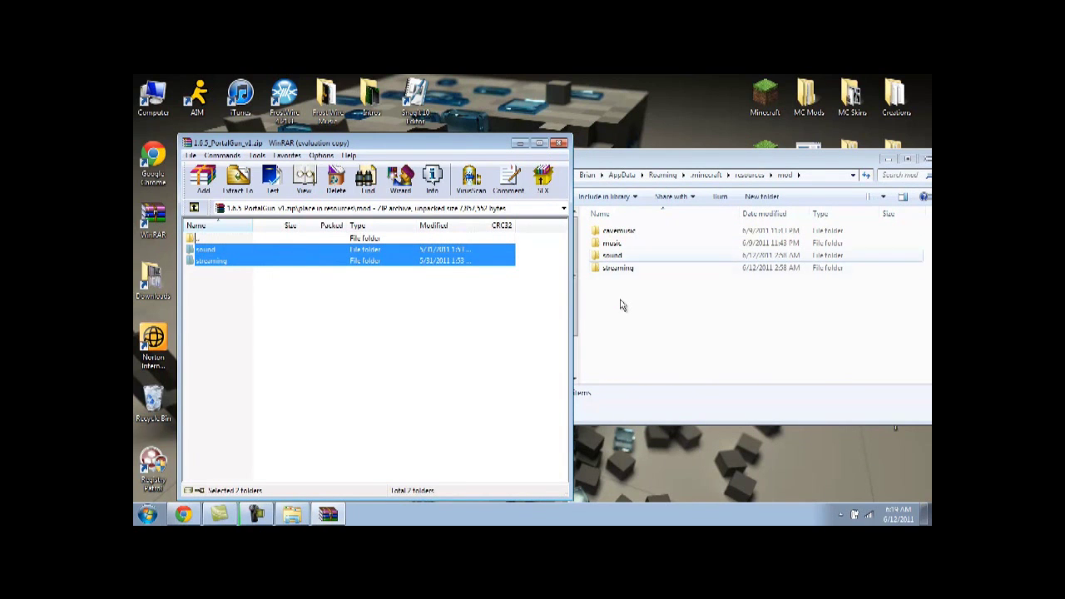
pyautogui.moveTo(205, 249); pyautogui.dragTo(620, 300)
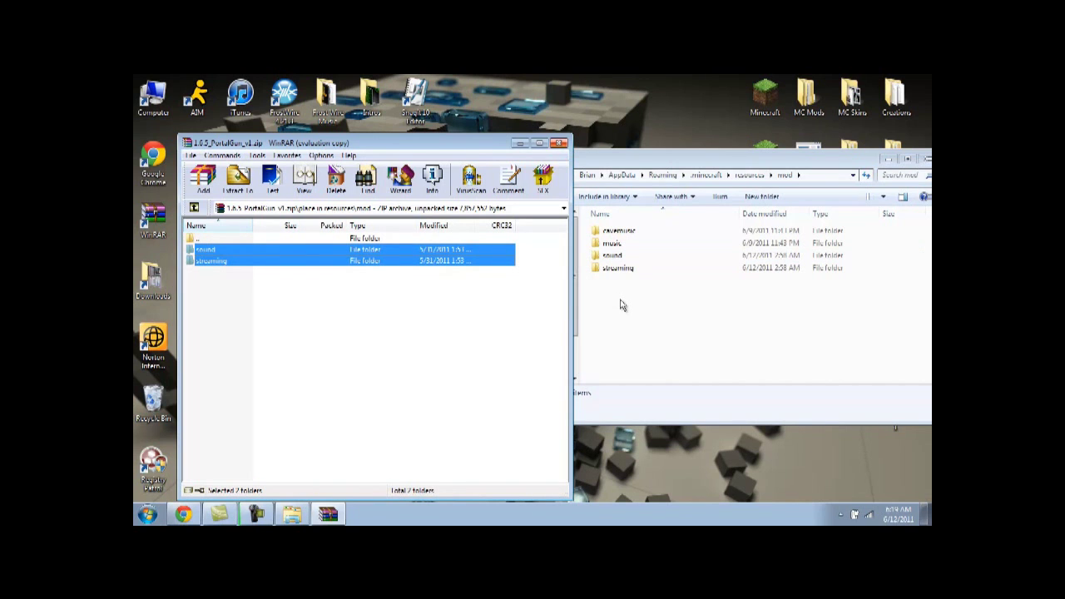
pyautogui.hotkey('alt', 'F4')
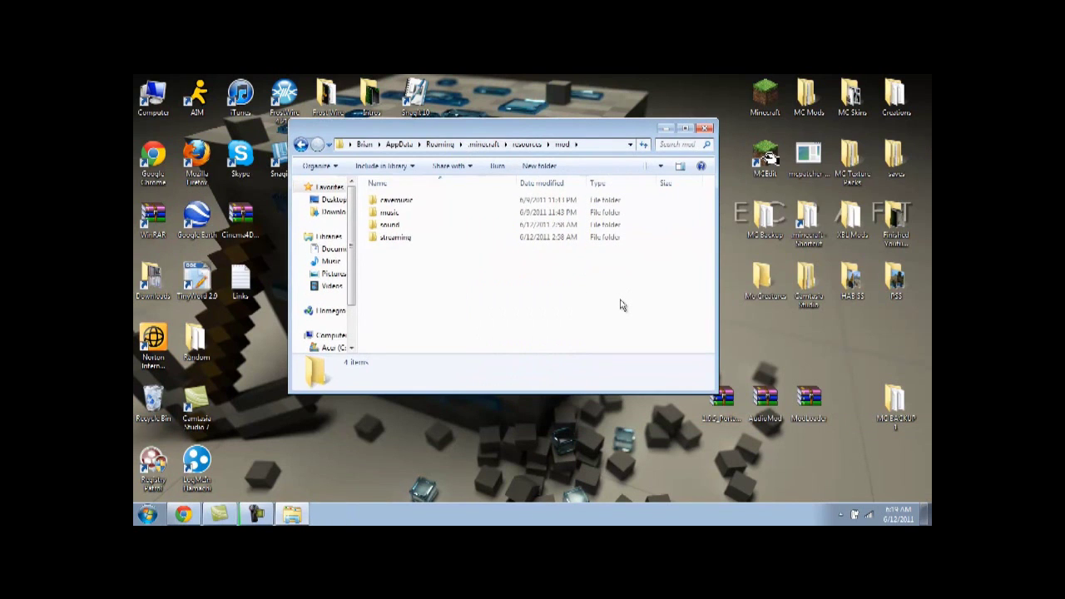
pyautogui.hotkey('alt', 'F4')
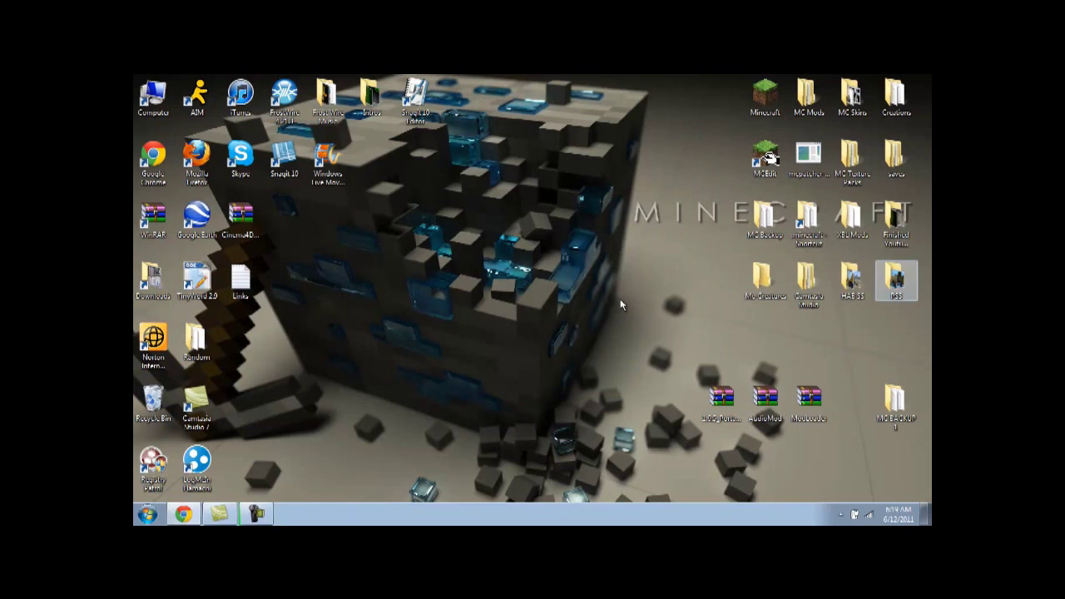
# Page through the Portal Gun screenshots in the desktop's PSS folder, starting with 2011-06-12_04.46.57, and close the viewer and folder
pyautogui.press('Return')
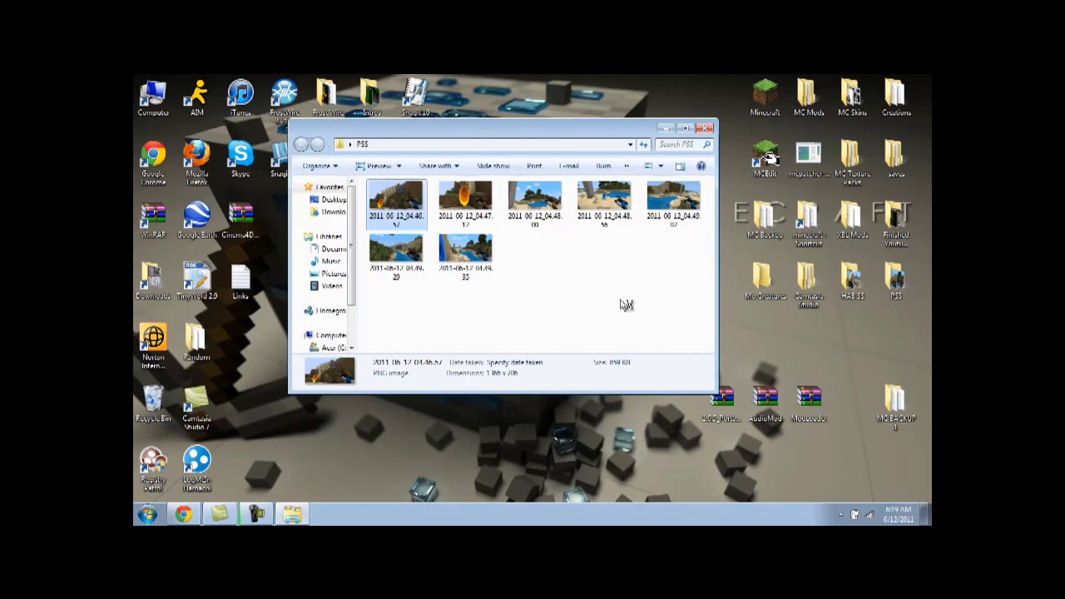
pyautogui.press('Return')
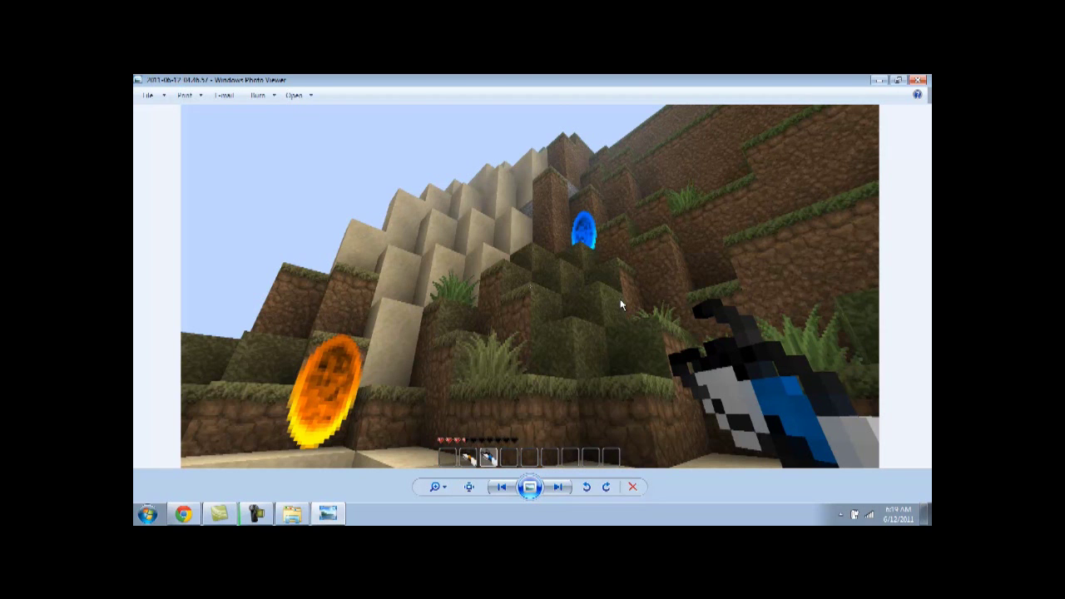
pyautogui.press('Right')
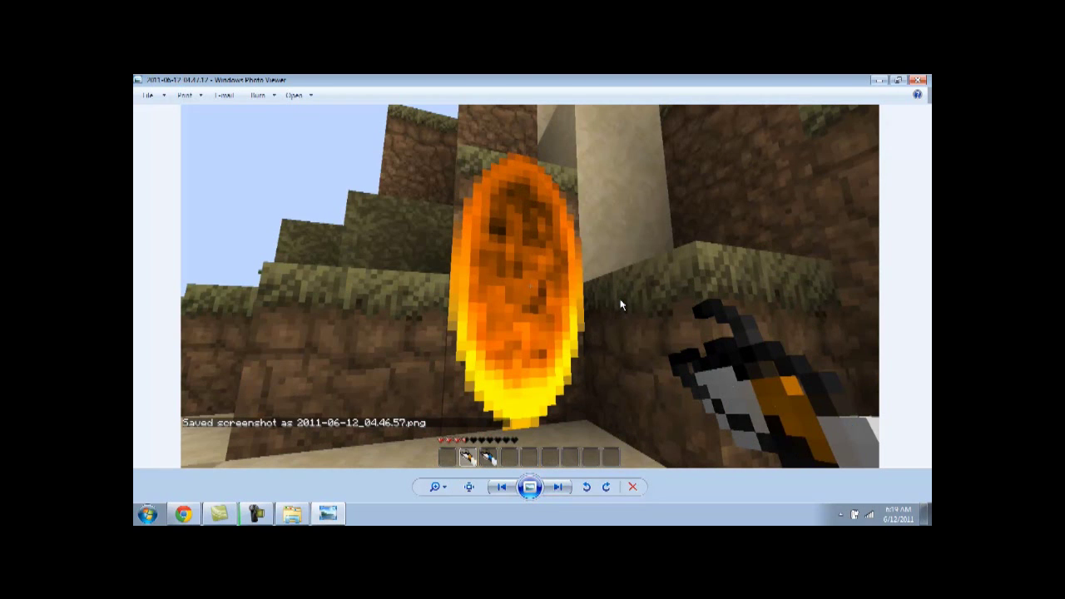
pyautogui.press('Right')
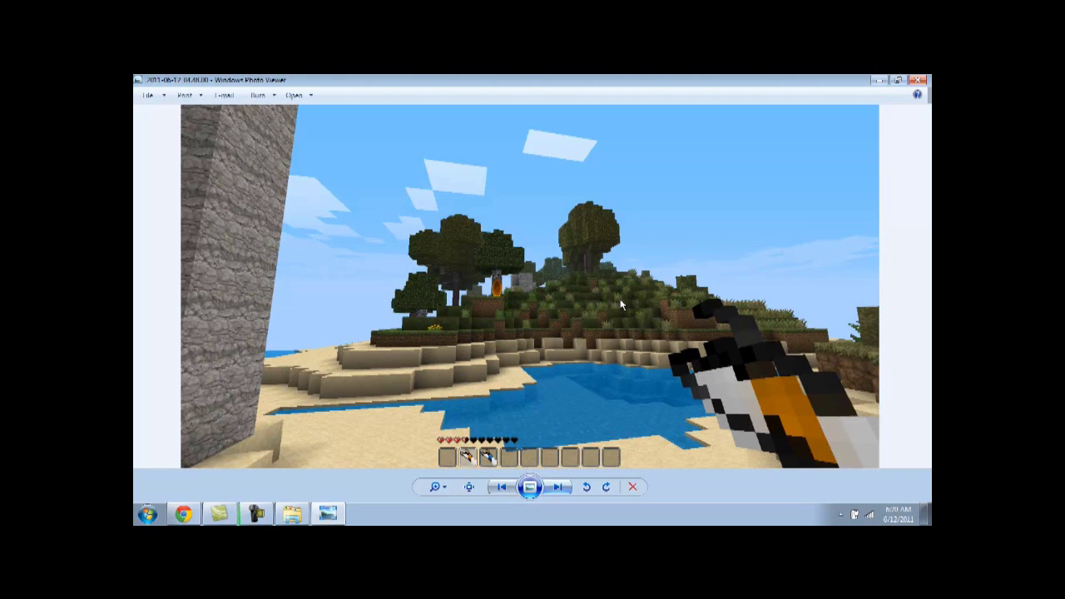
pyautogui.press('Right')
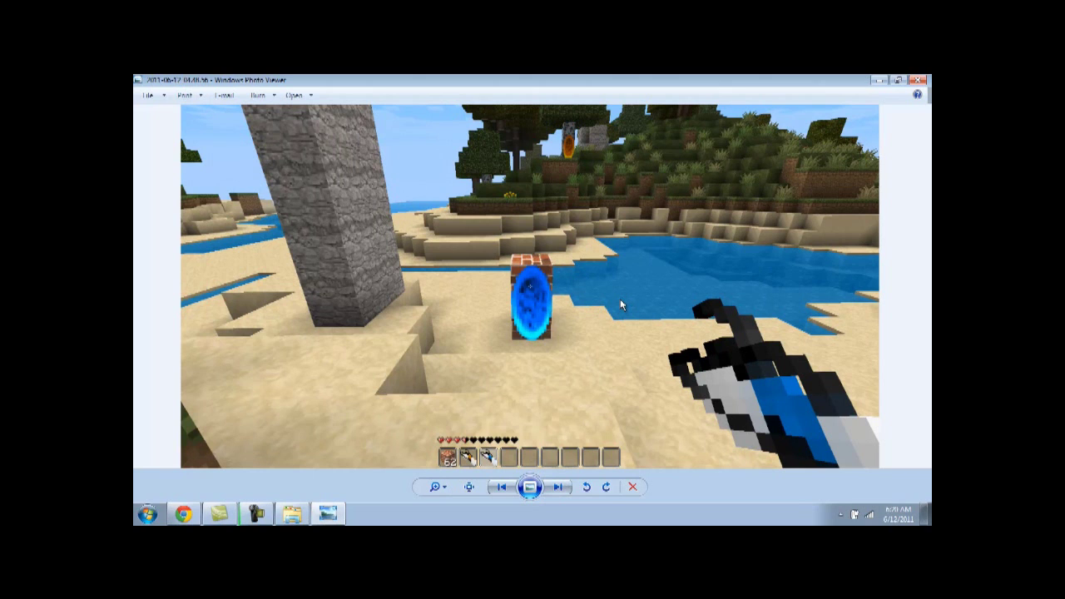
pyautogui.press('Right')
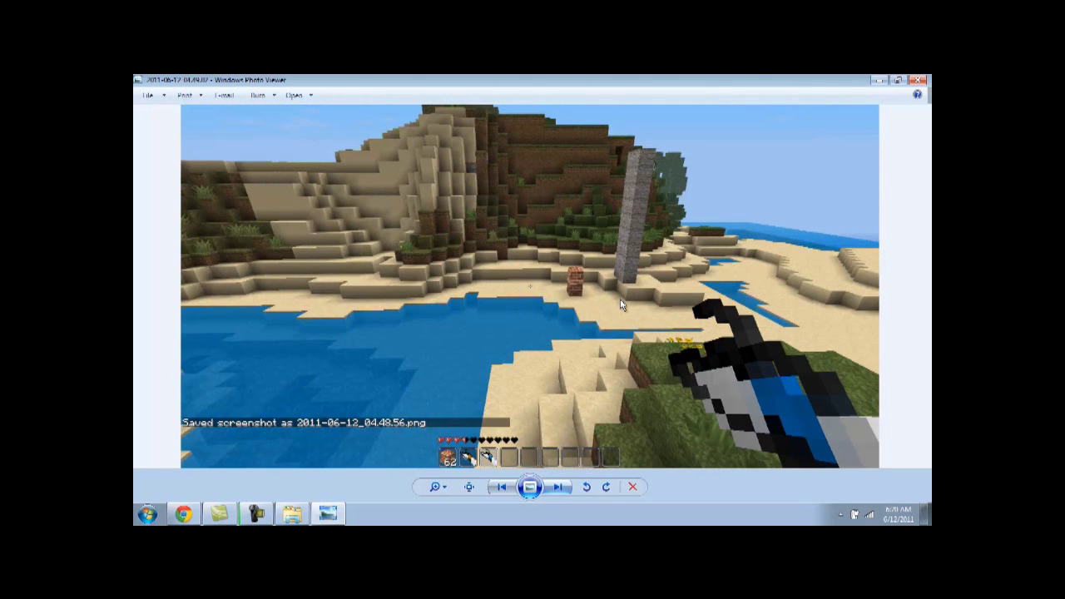
pyautogui.press('Right')
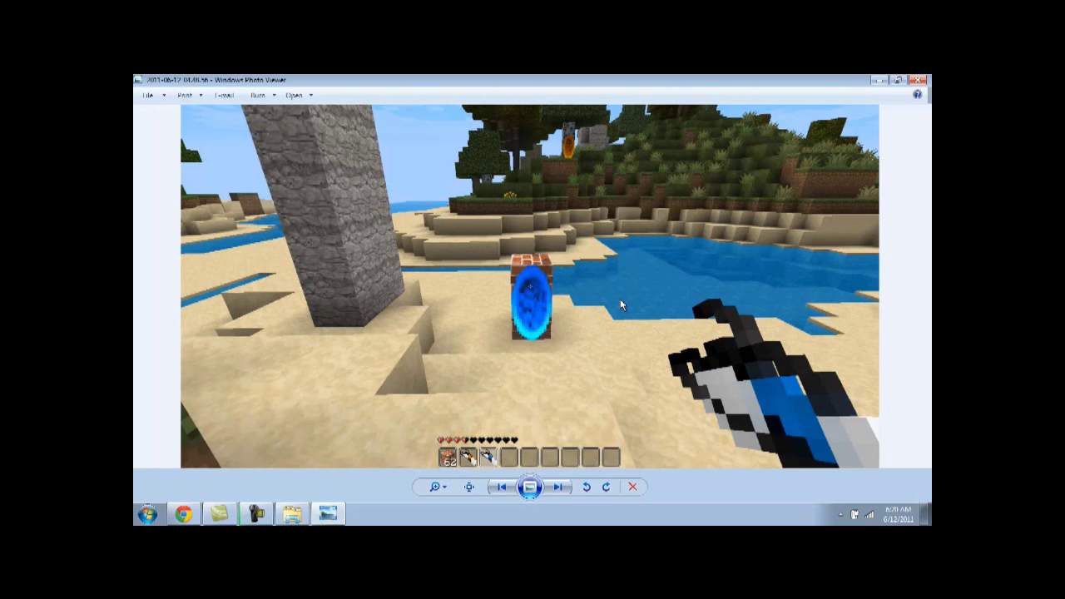
pyautogui.press('Right')
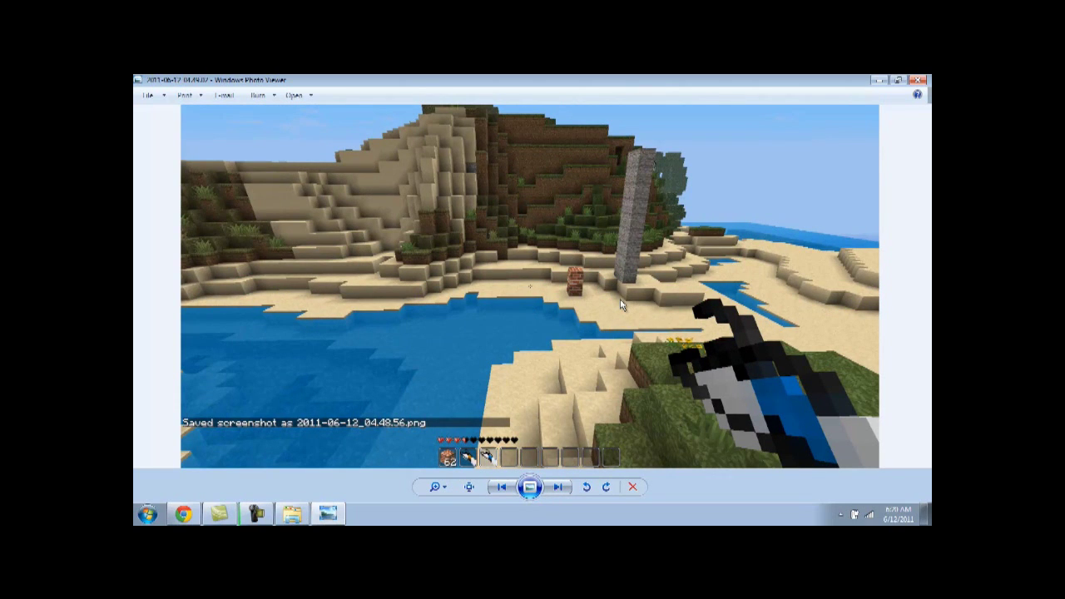
pyautogui.press('Right')
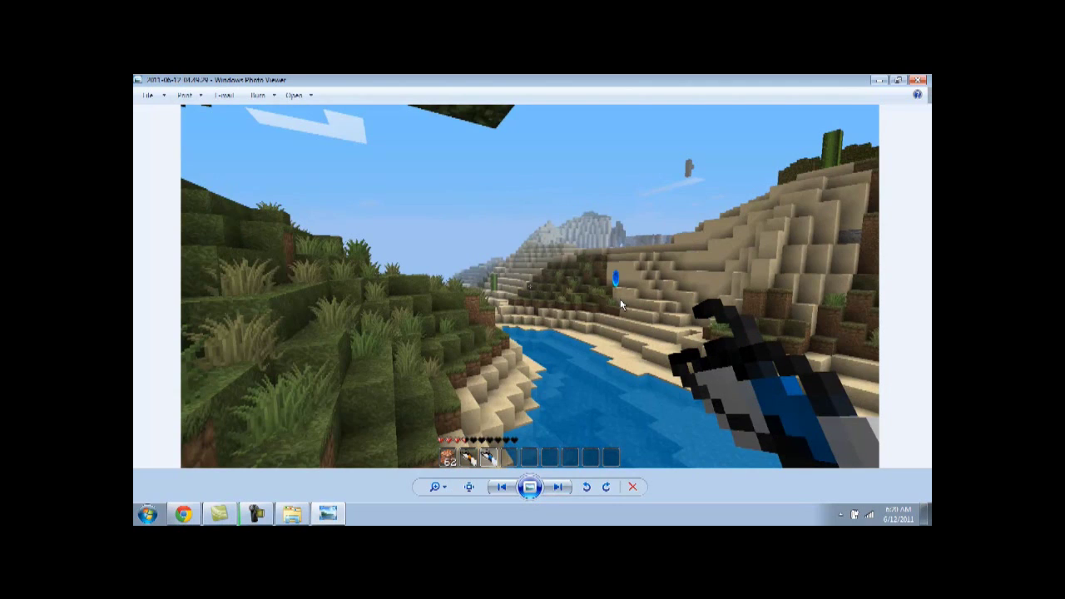
pyautogui.press('Right')
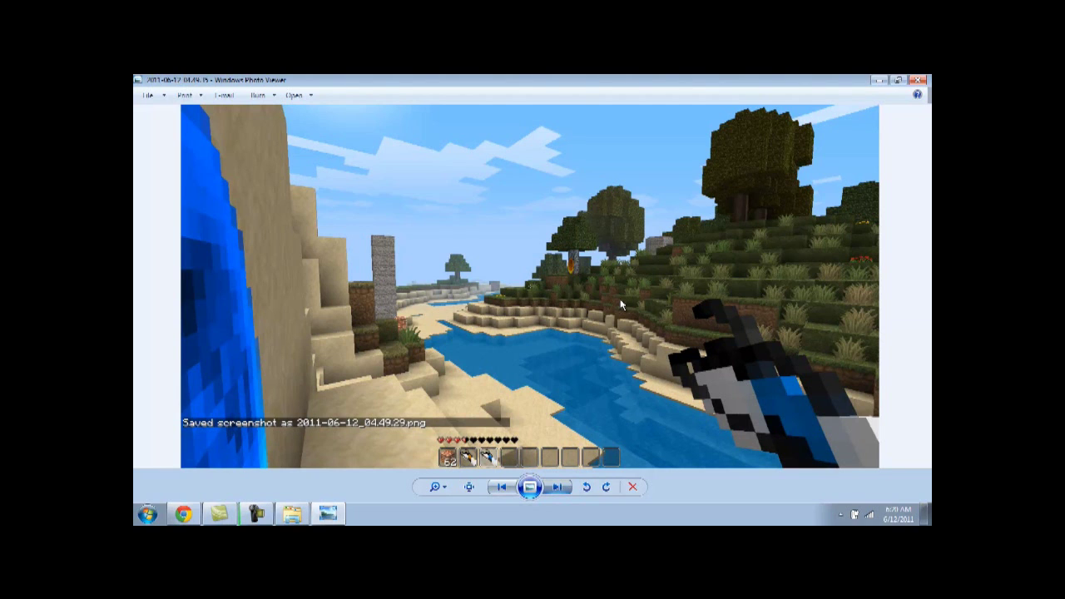
pyautogui.press('Right')
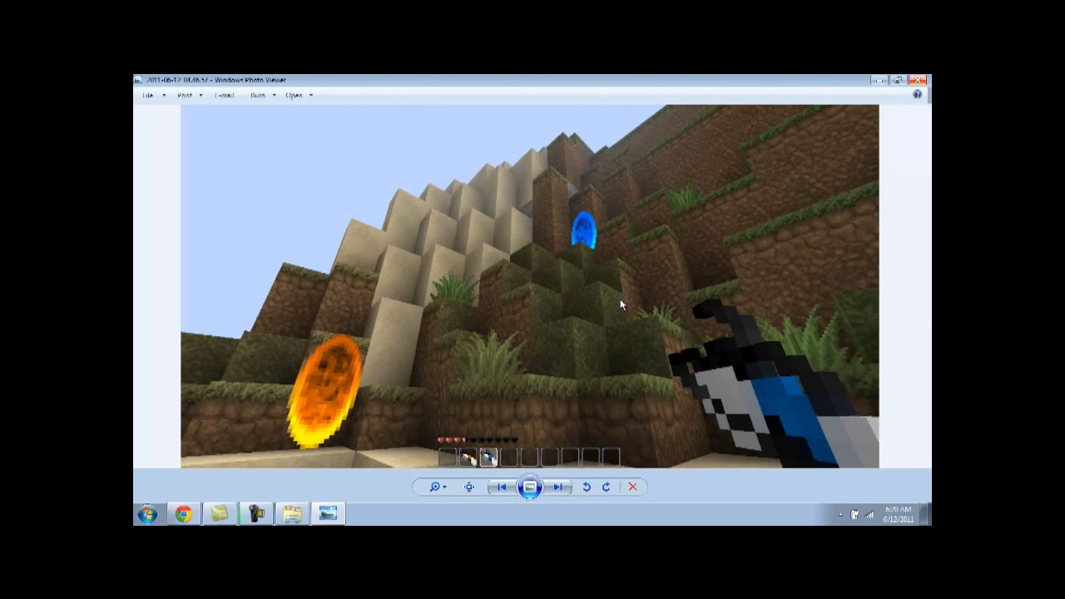
pyautogui.press('Escape')
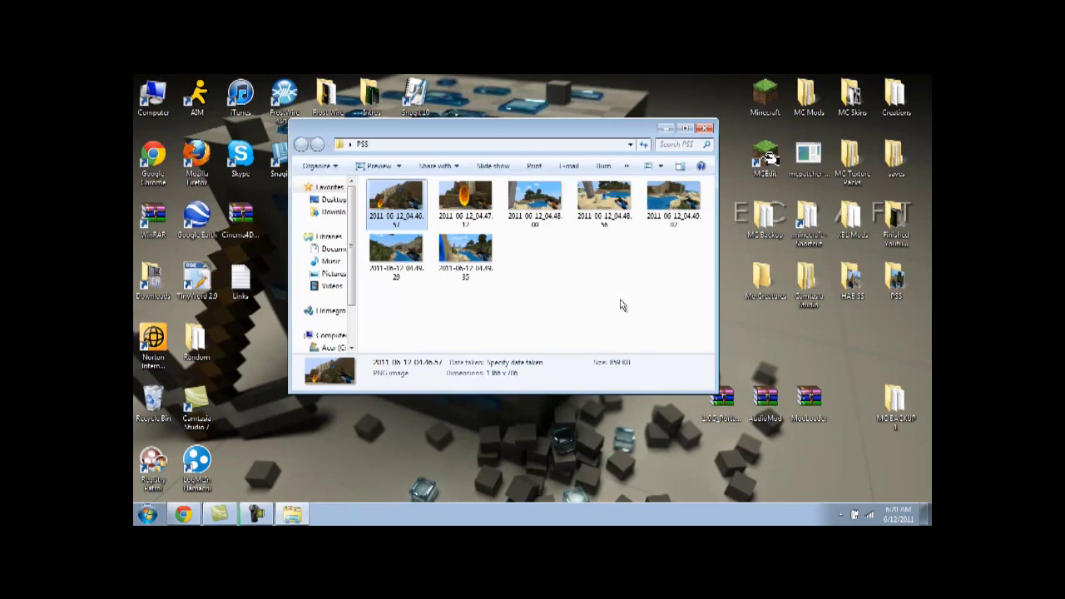
pyautogui.hotkey('alt', 'F4')
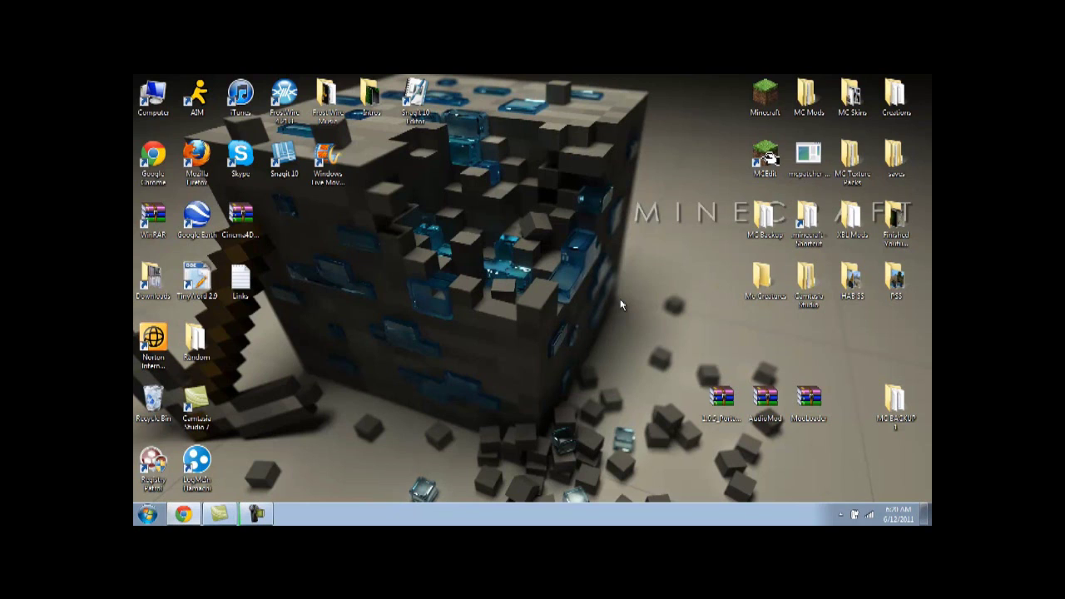
pyautogui.moveTo(472, 429); pyautogui.dragTo(628, 188)
pyautogui.moveTo(688, 123); pyautogui.dragTo(481, 326)
pyautogui.moveTo(353, 441); pyautogui.dragTo(699, 138)
pyautogui.moveTo(699, 138); pyautogui.dragTo(691, 164)
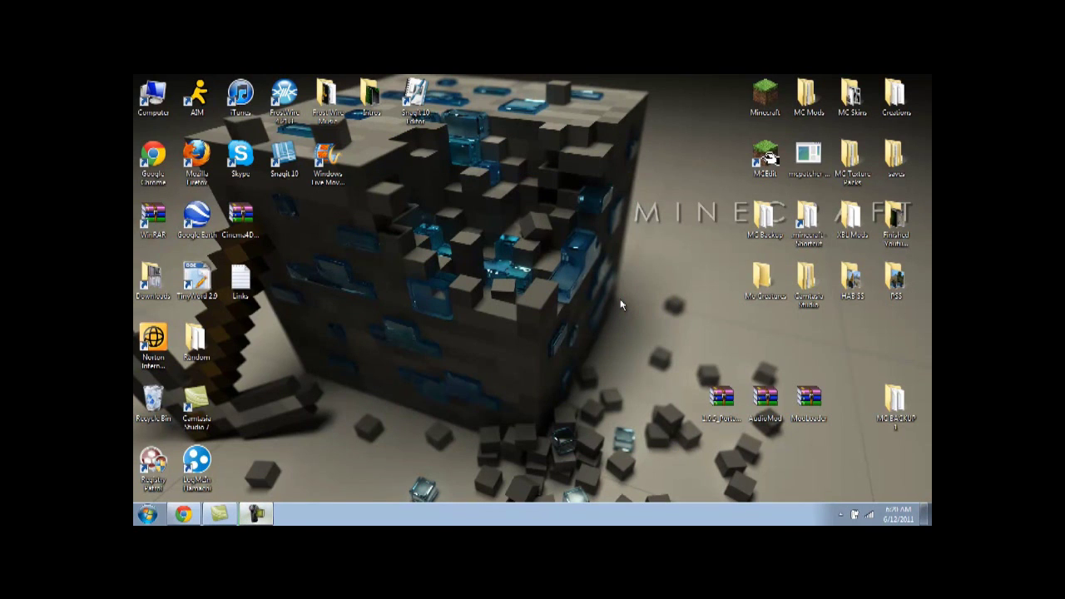